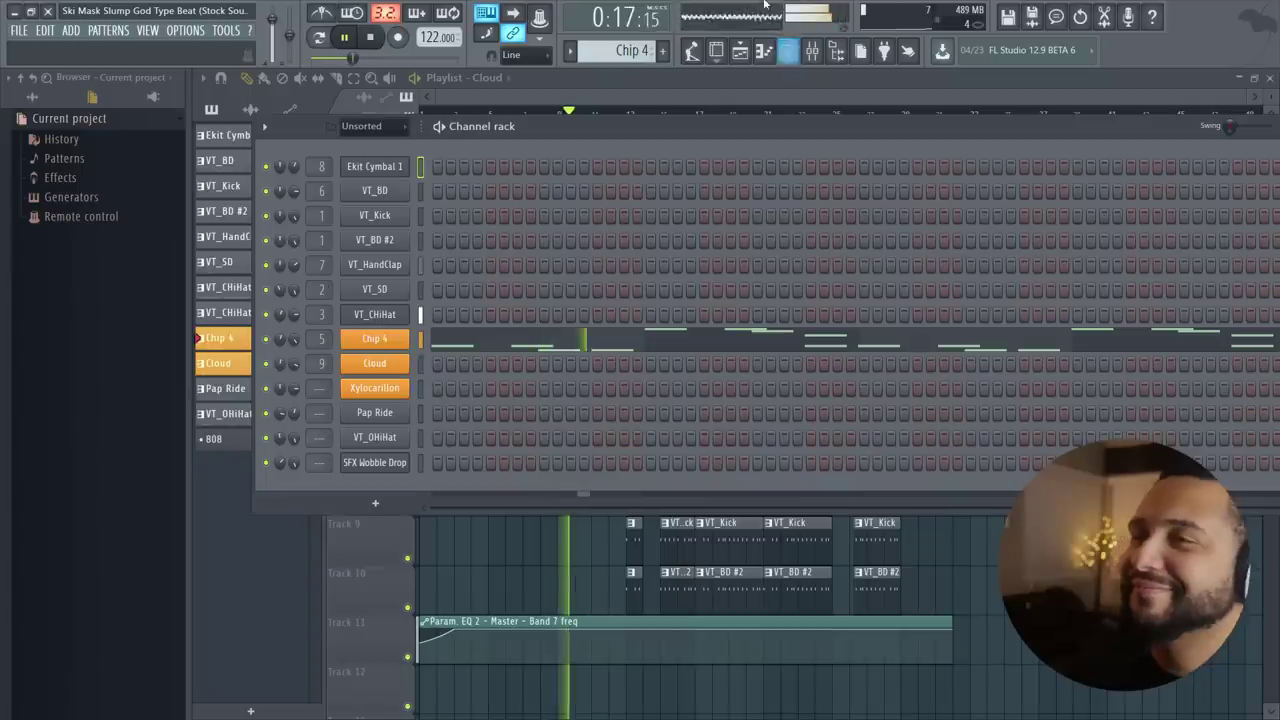
Hide the channel rack so the full arrangement plays through to bar 29 in the playlist
click(696, 92)
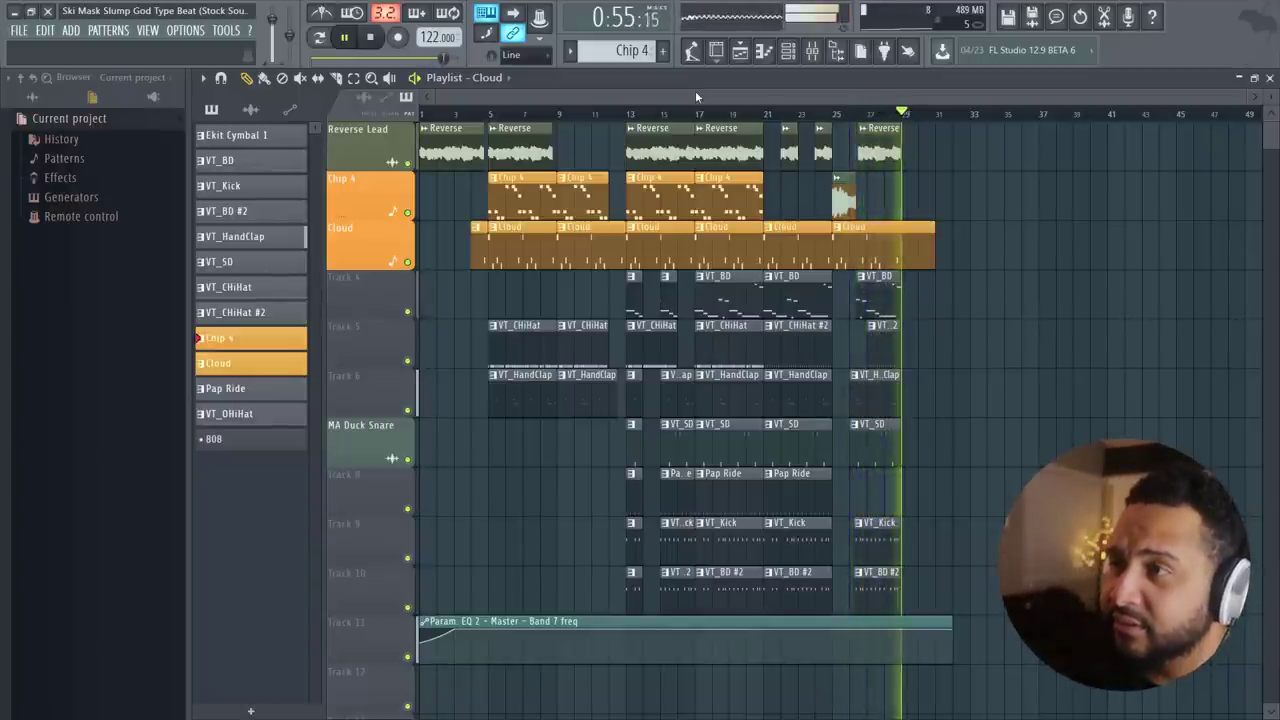
Open the Ekit Cymbal 1 channel settings and move the window further right
click(788, 52)
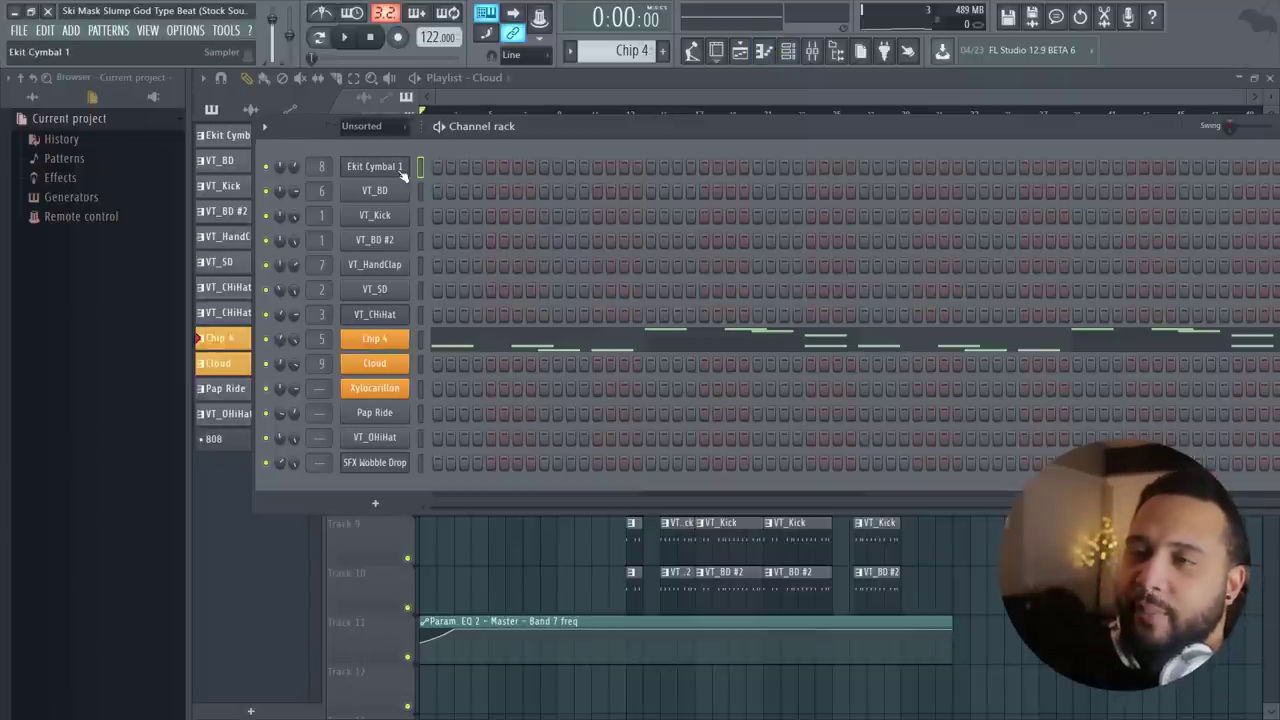
click(401, 170)
click(402, 168)
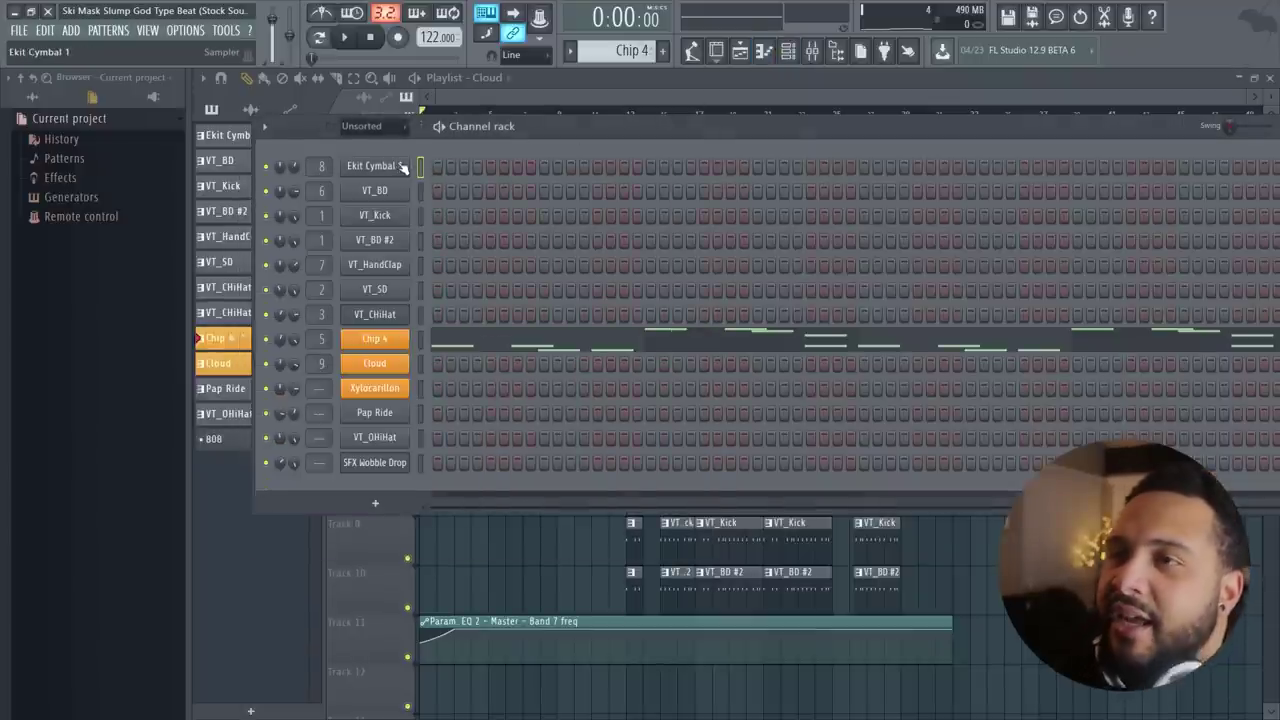
click(403, 168)
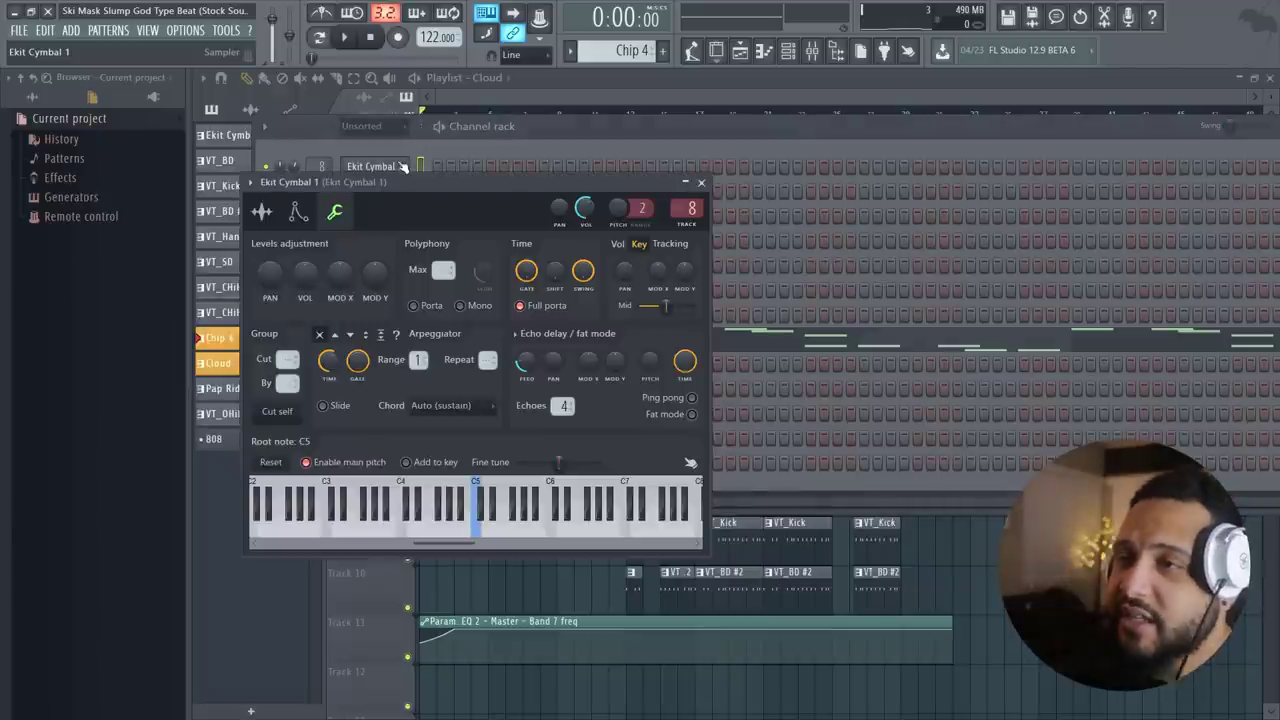
click(598, 139)
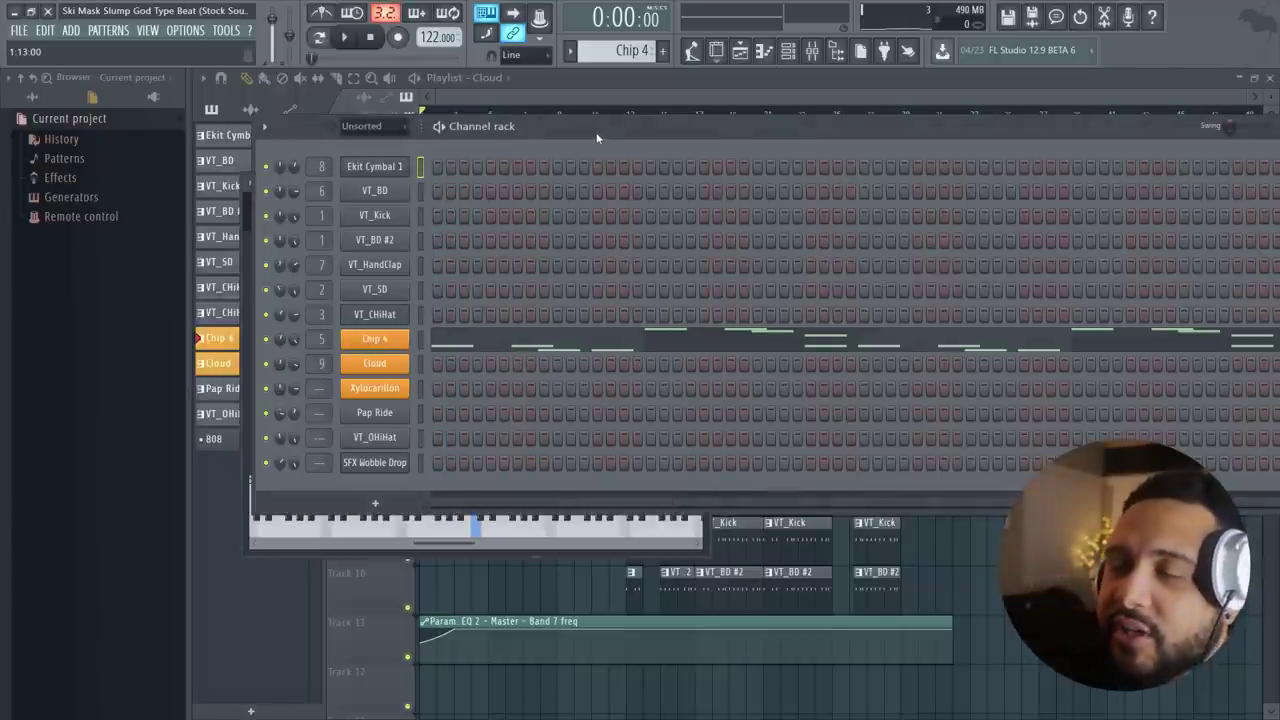
click(411, 169)
drag(377, 190, 640, 188)
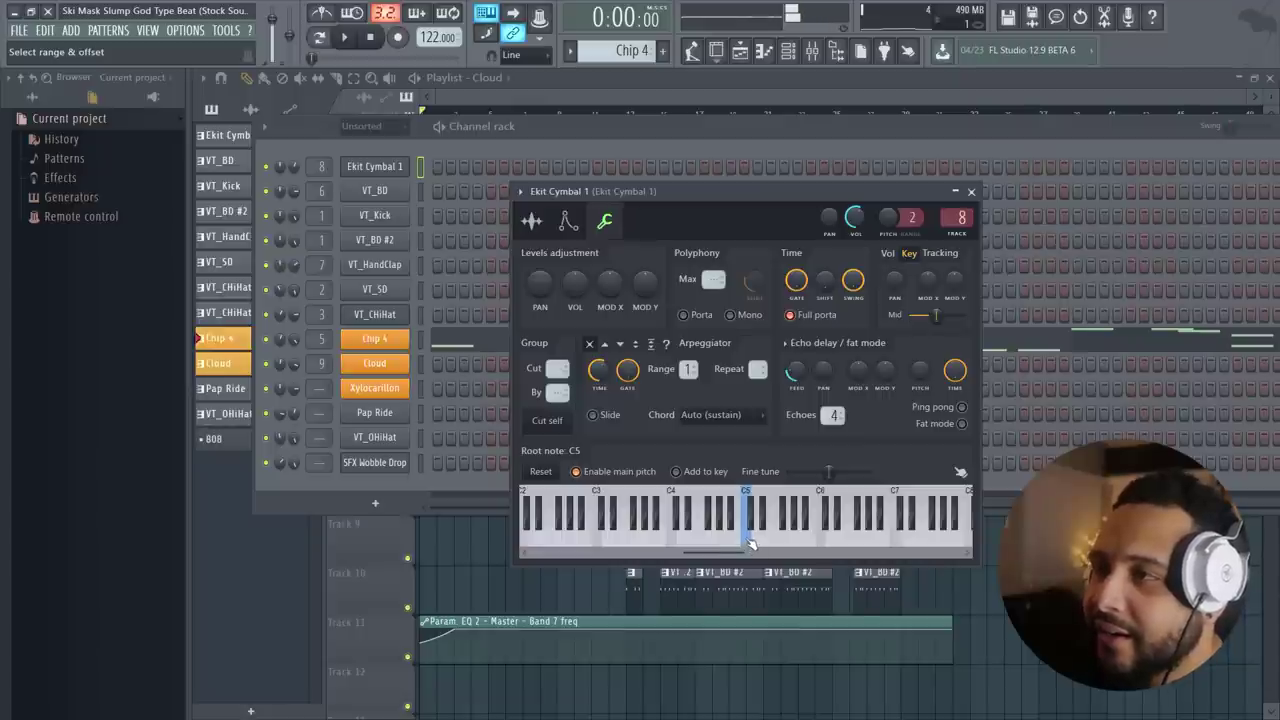
Check the cymbal's sample tab and Echo delay presets unchanged, then select VT_BD
click(532, 221)
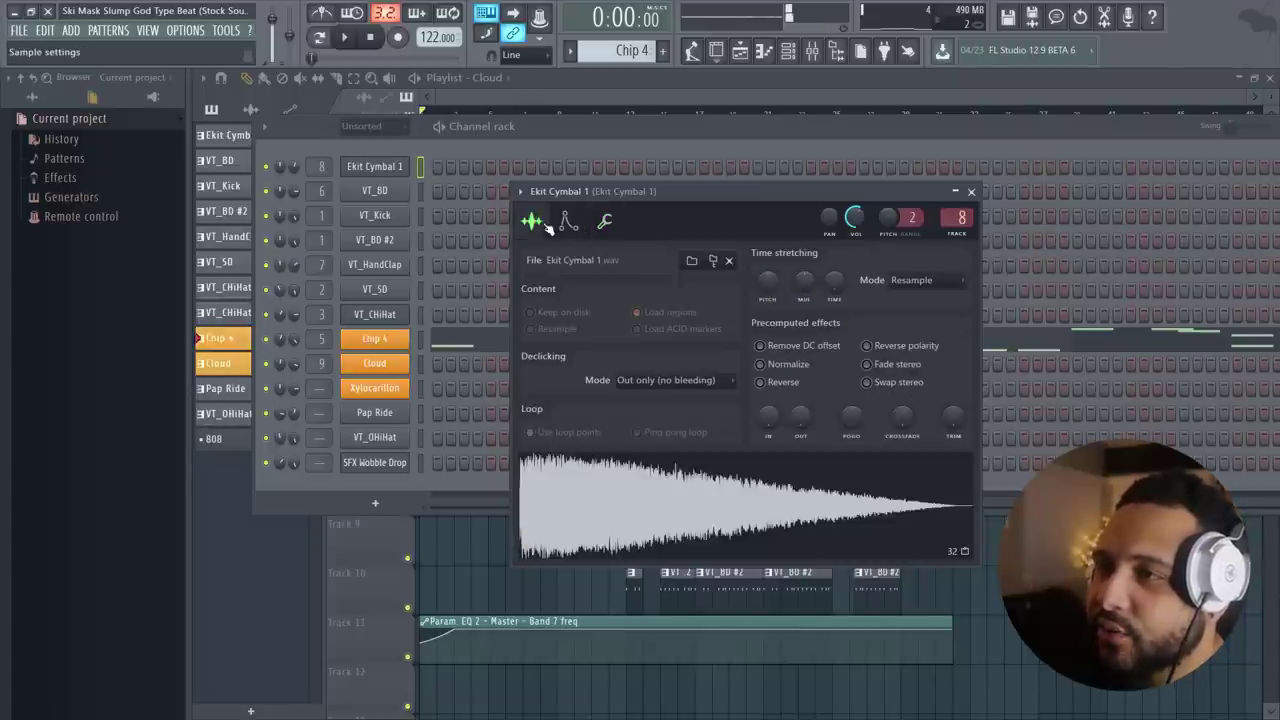
click(616, 221)
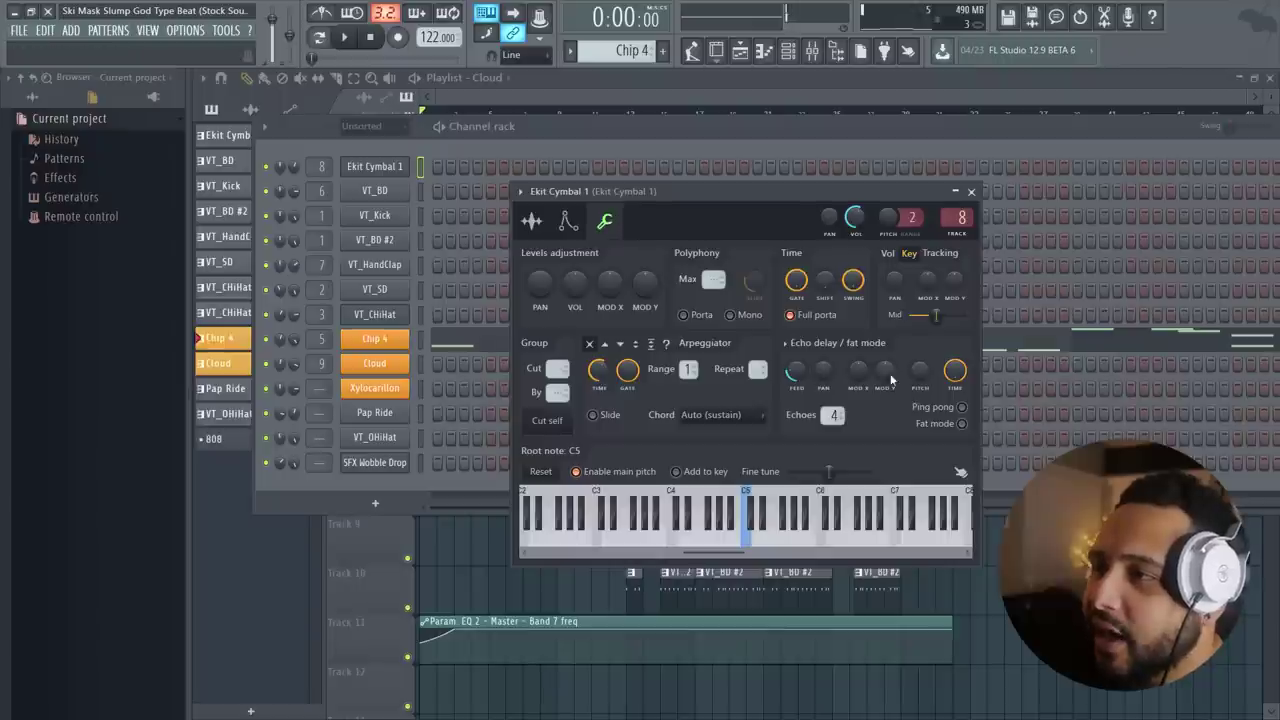
click(785, 344)
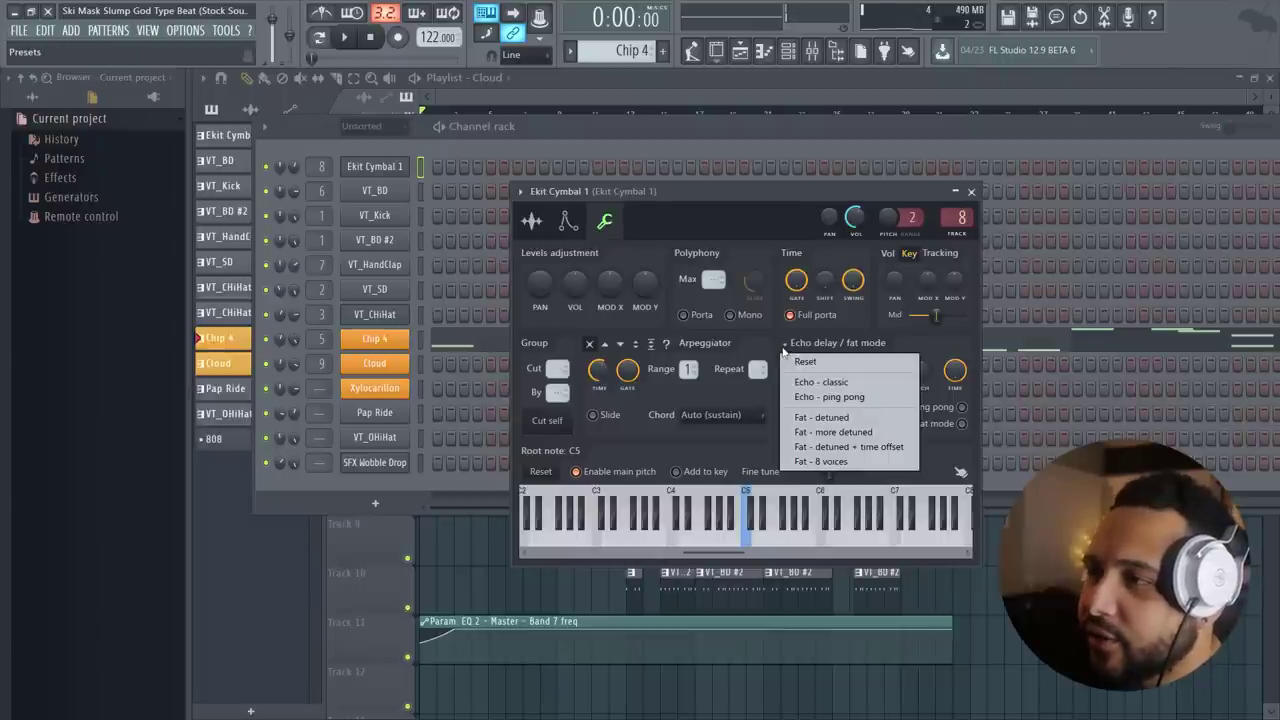
click(789, 352)
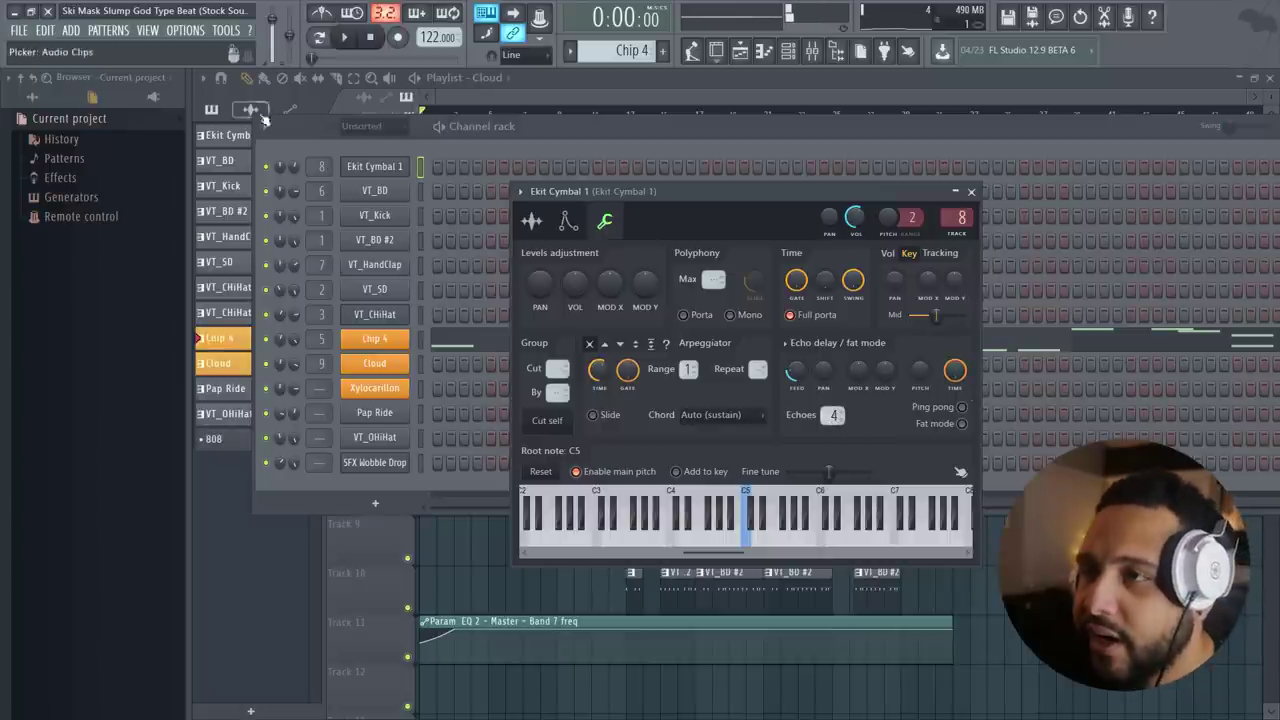
click(378, 198)
click(389, 191)
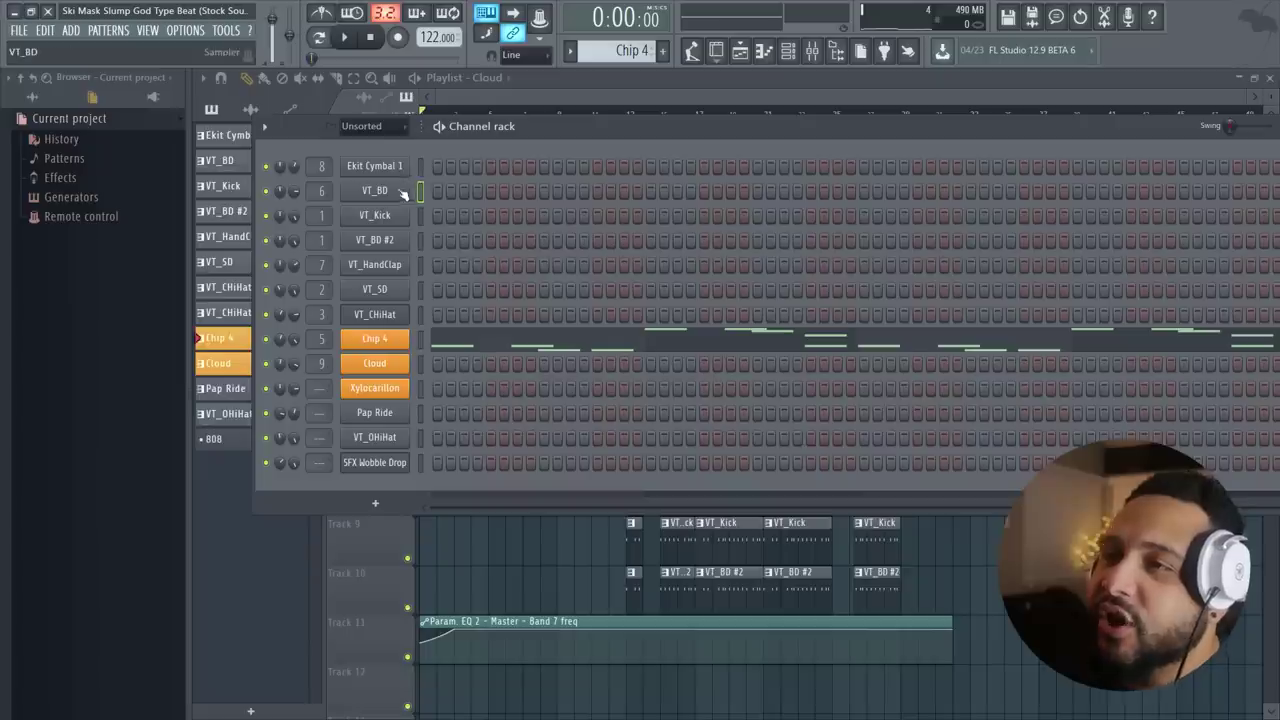
Open the mixer and the Sub bass Parametric EQ 2 while auditioning the beat
click(396, 192)
click(812, 50)
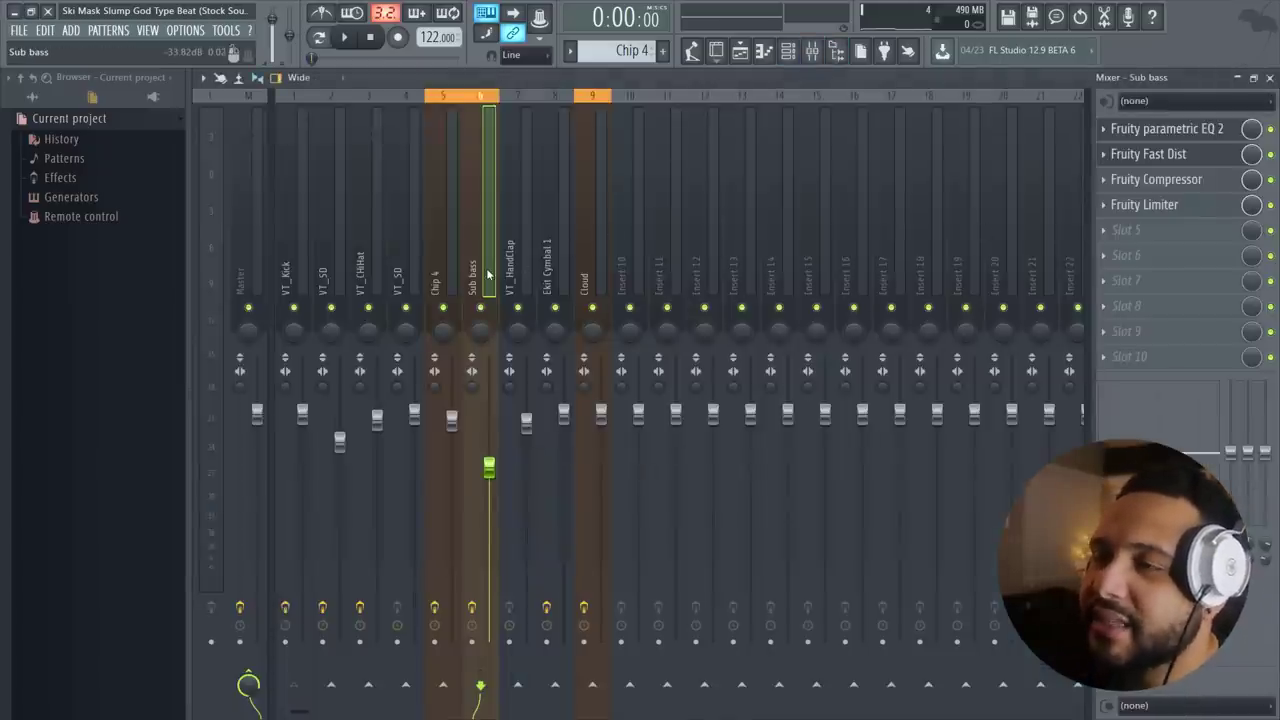
click(1150, 129)
click(1150, 129)
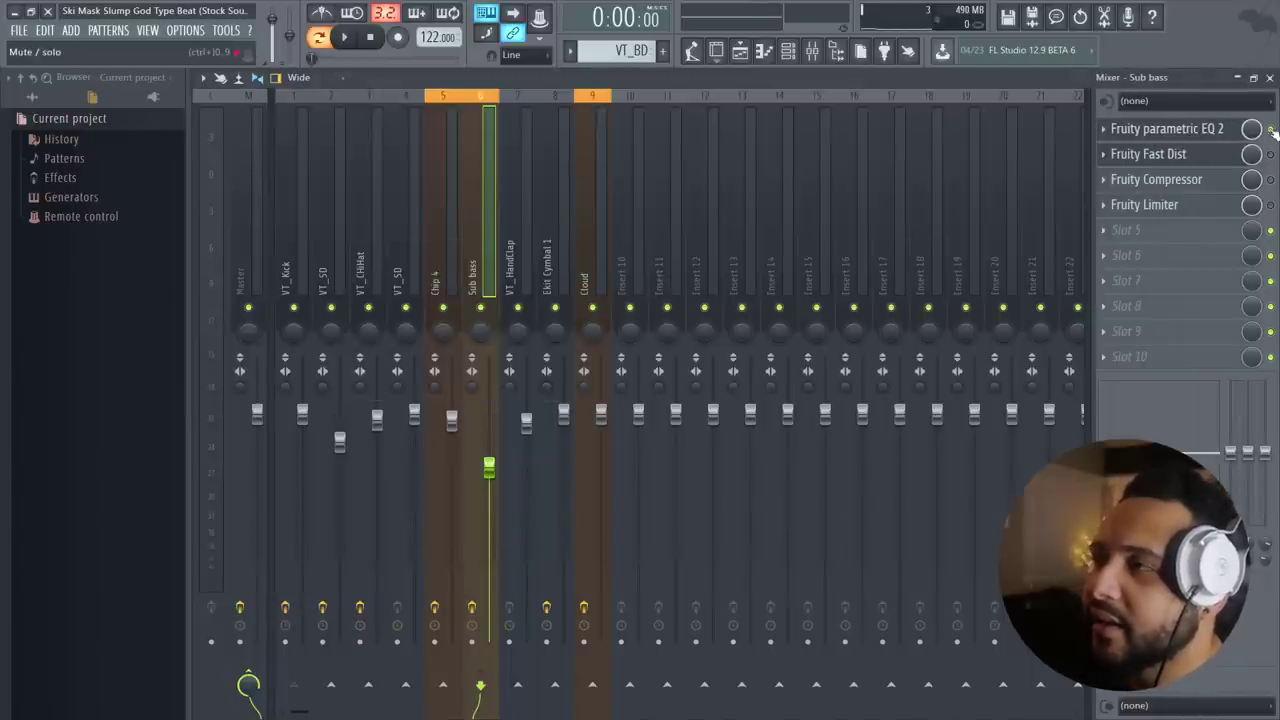
key(space)
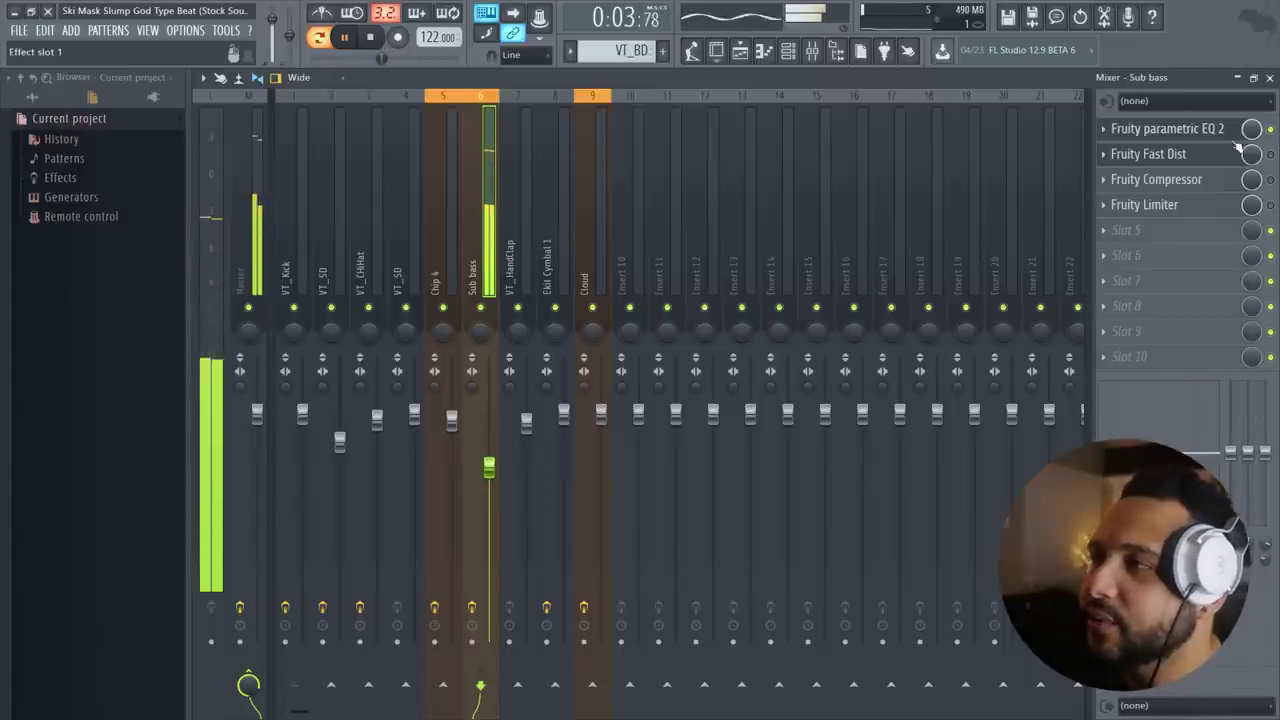
click(1190, 129)
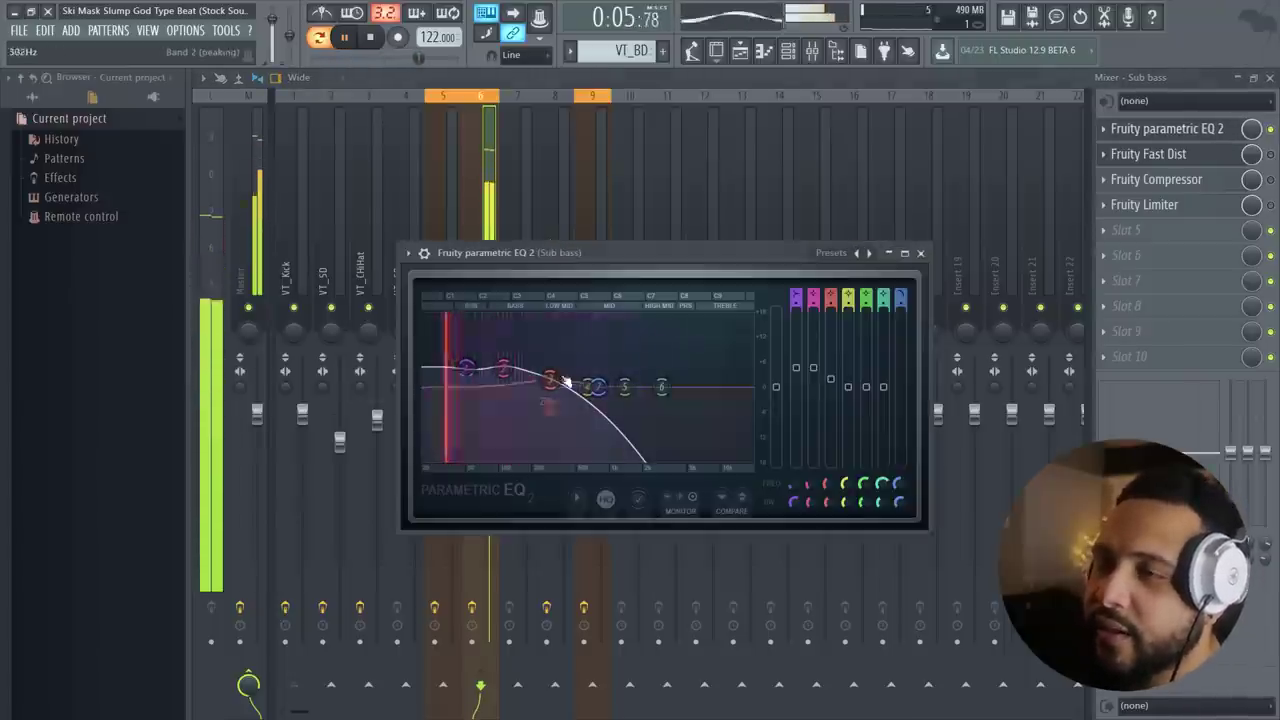
key(space)
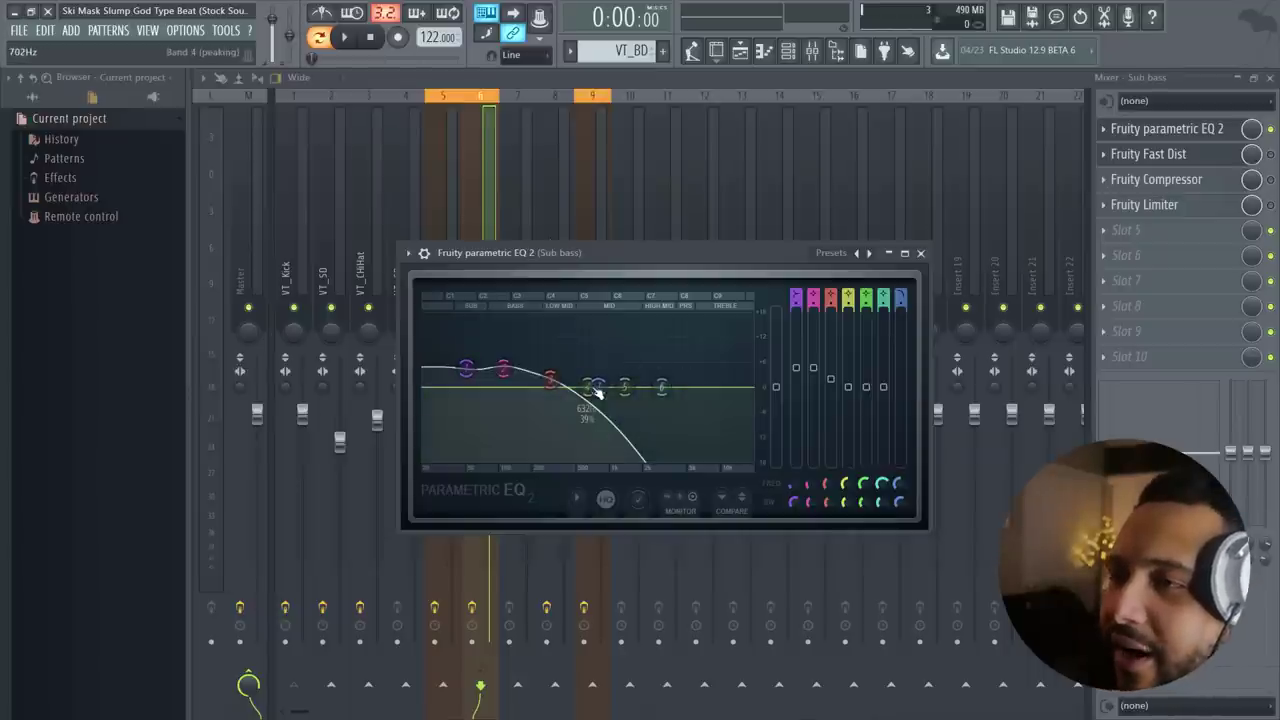
Drag band 7 to fine-tune the Sub bass low-pass cutoff and listen back
mouse_move(602, 393)
mouse_down()
mouse_move(664, 387)
mouse_move(597, 387)
mouse_up()
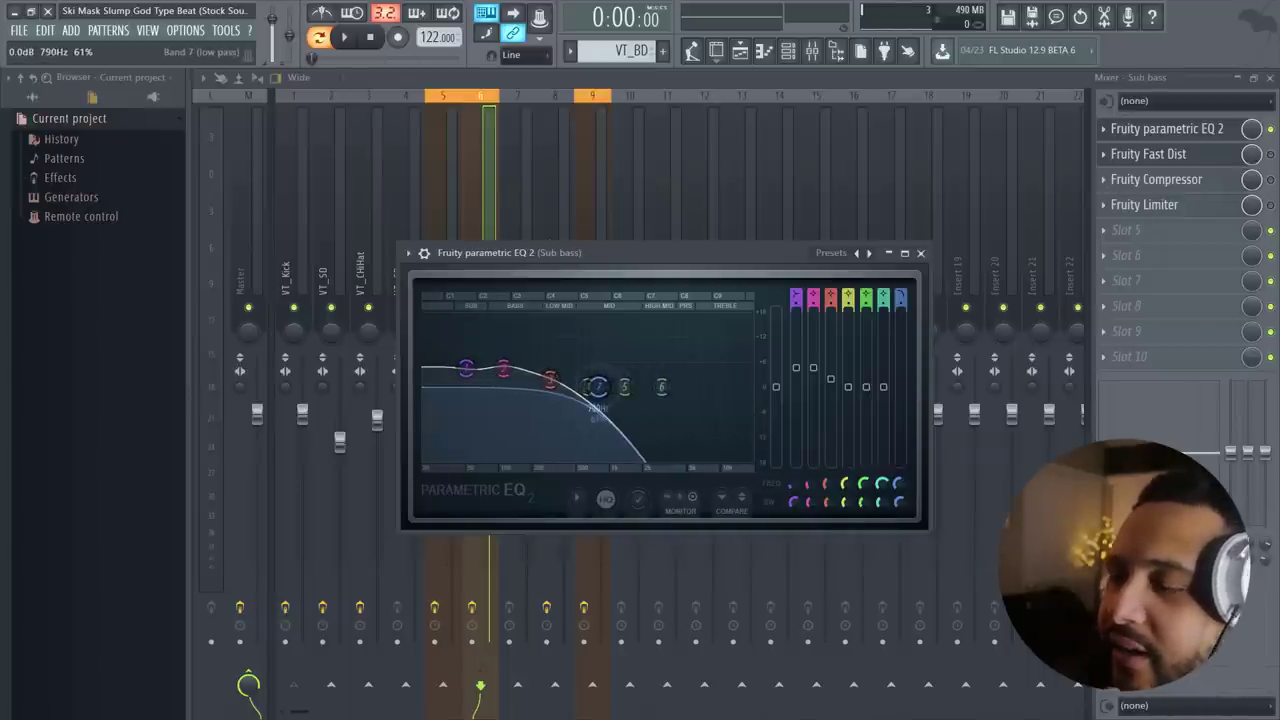
click(344, 37)
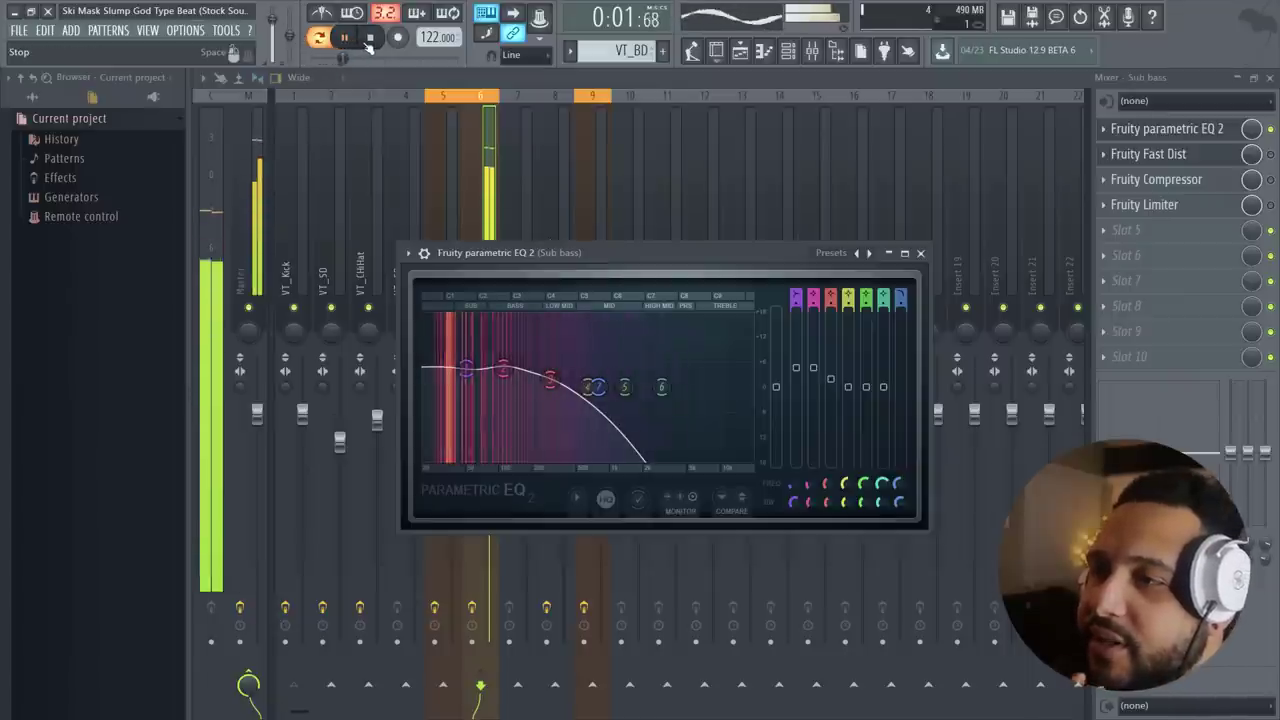
key(space)
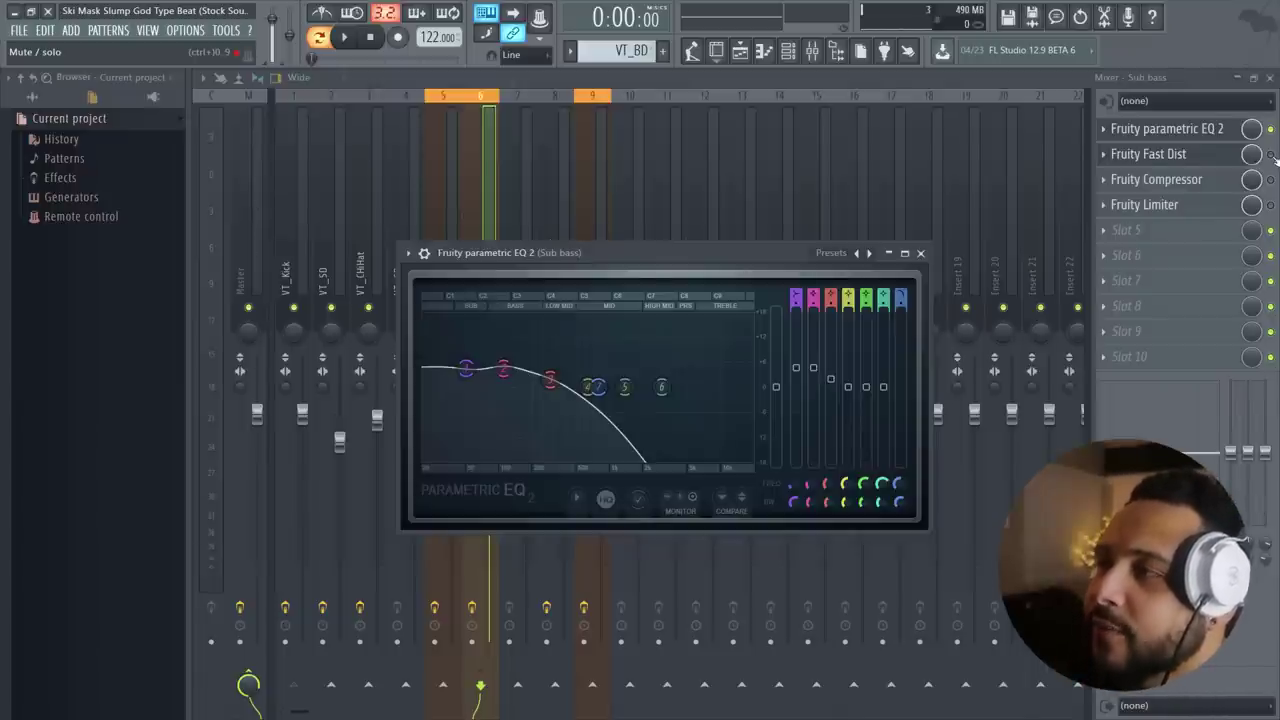
Re-enable the Sub bass Fast Dist slot and bring the Parametric EQ back up
click(1272, 155)
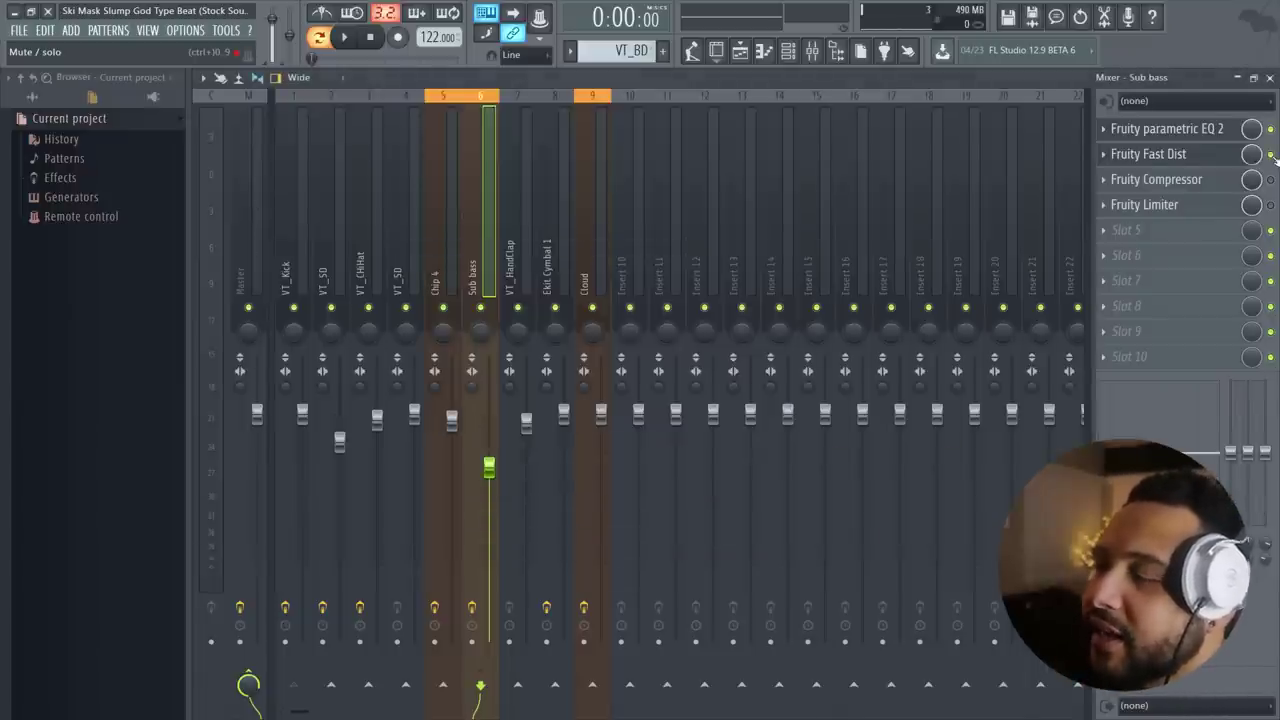
click(1203, 157)
click(1201, 160)
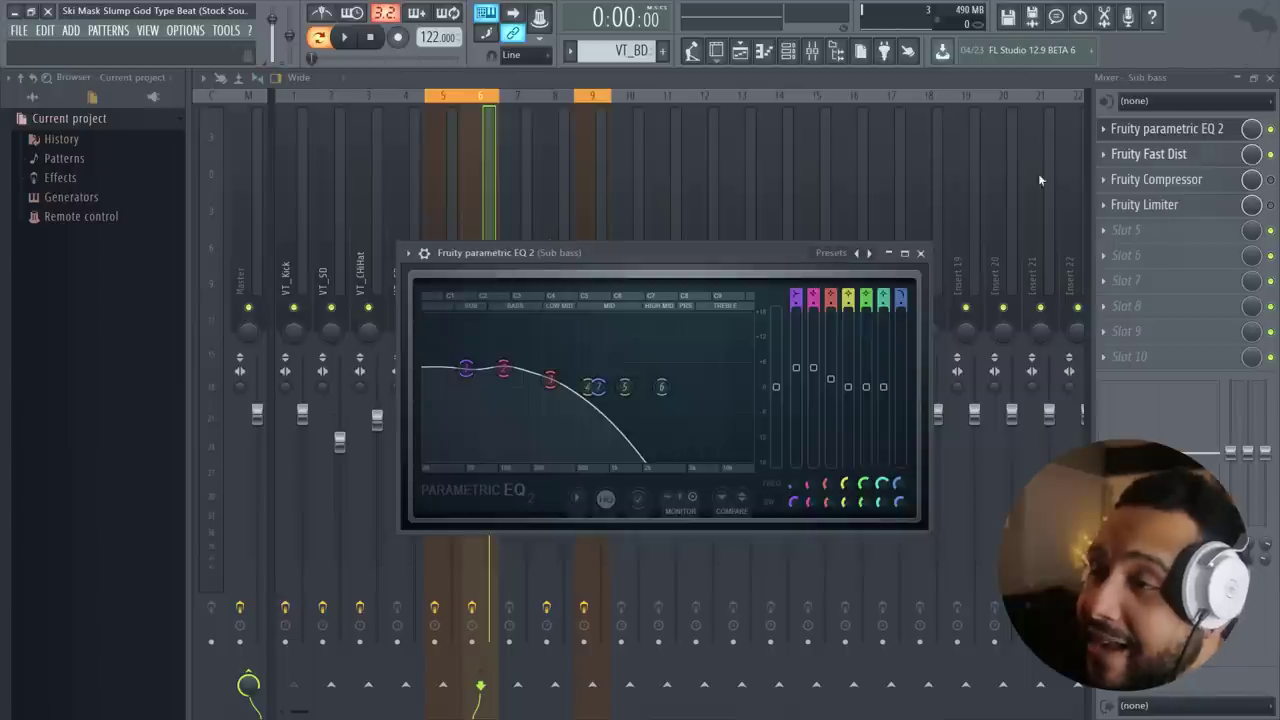
Nudge the Sub bass Fast Dist MIX knob and play the beat to hear it
click(1203, 157)
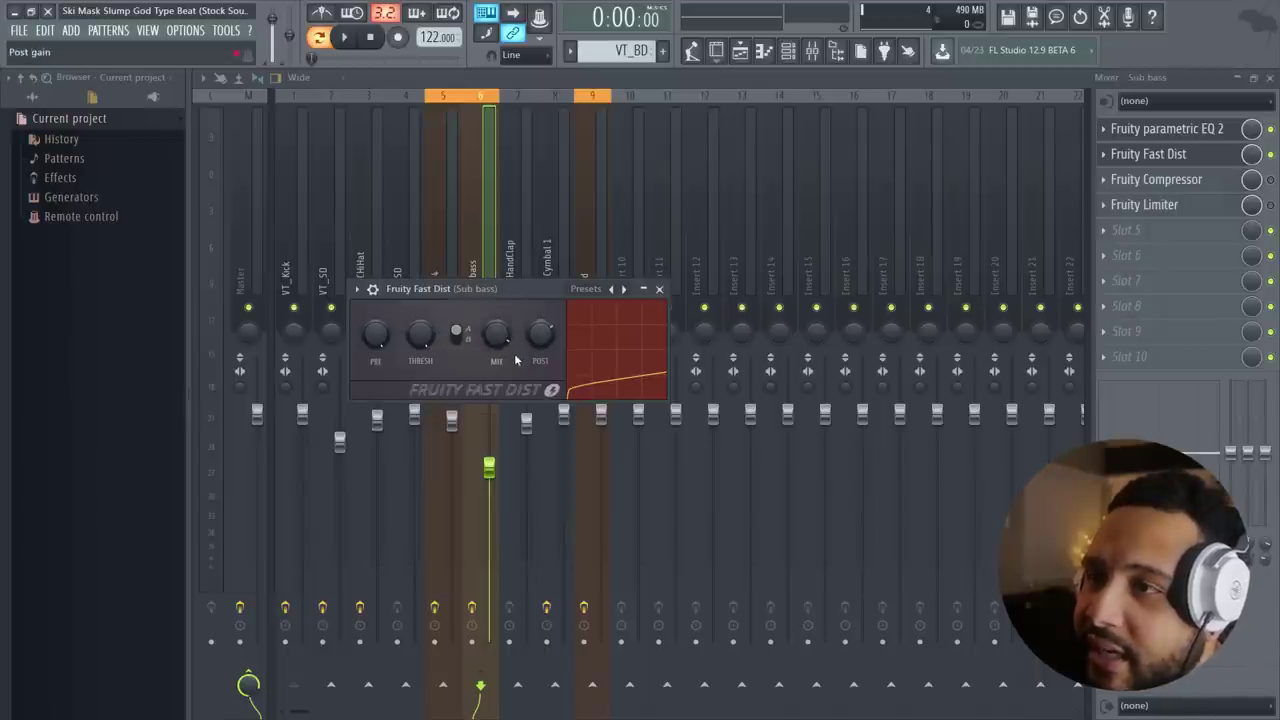
drag(512, 345, 512, 337)
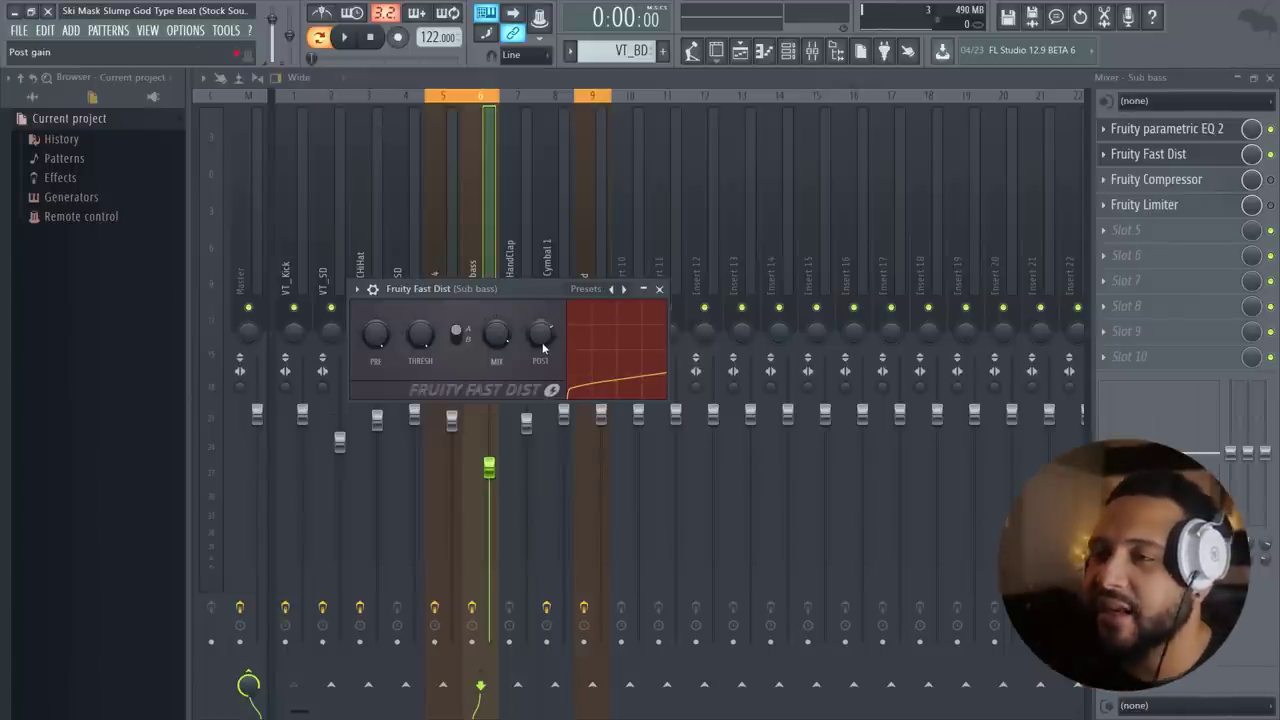
key(space)
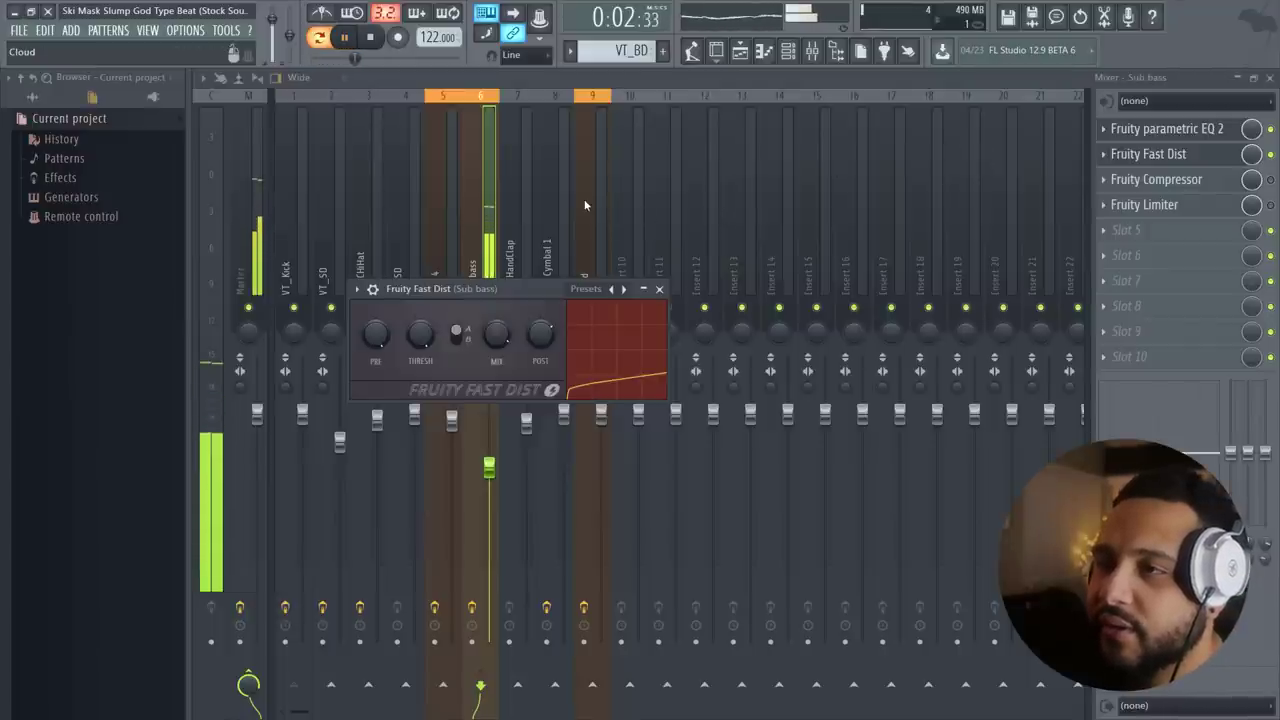
key(space)
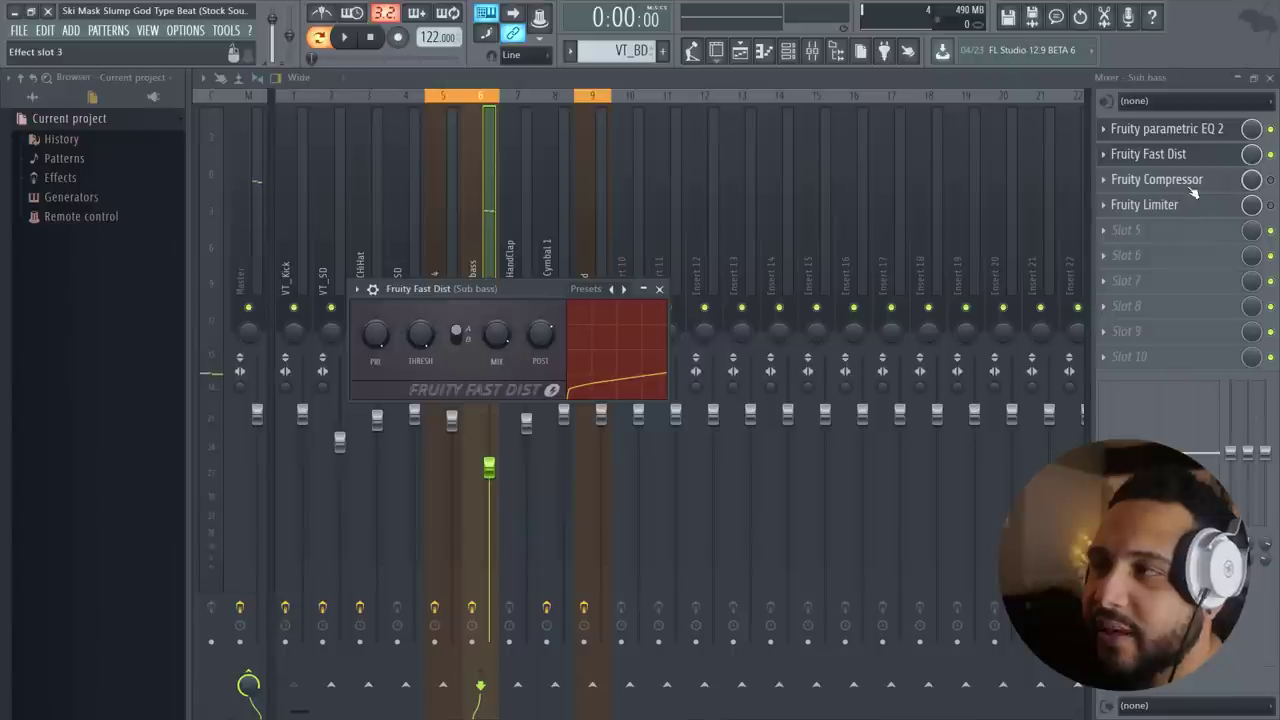
Open the Sub bass Fruity Compressor (2.4:1 ratio, 15 dB gain) and listen to the beat
click(1200, 180)
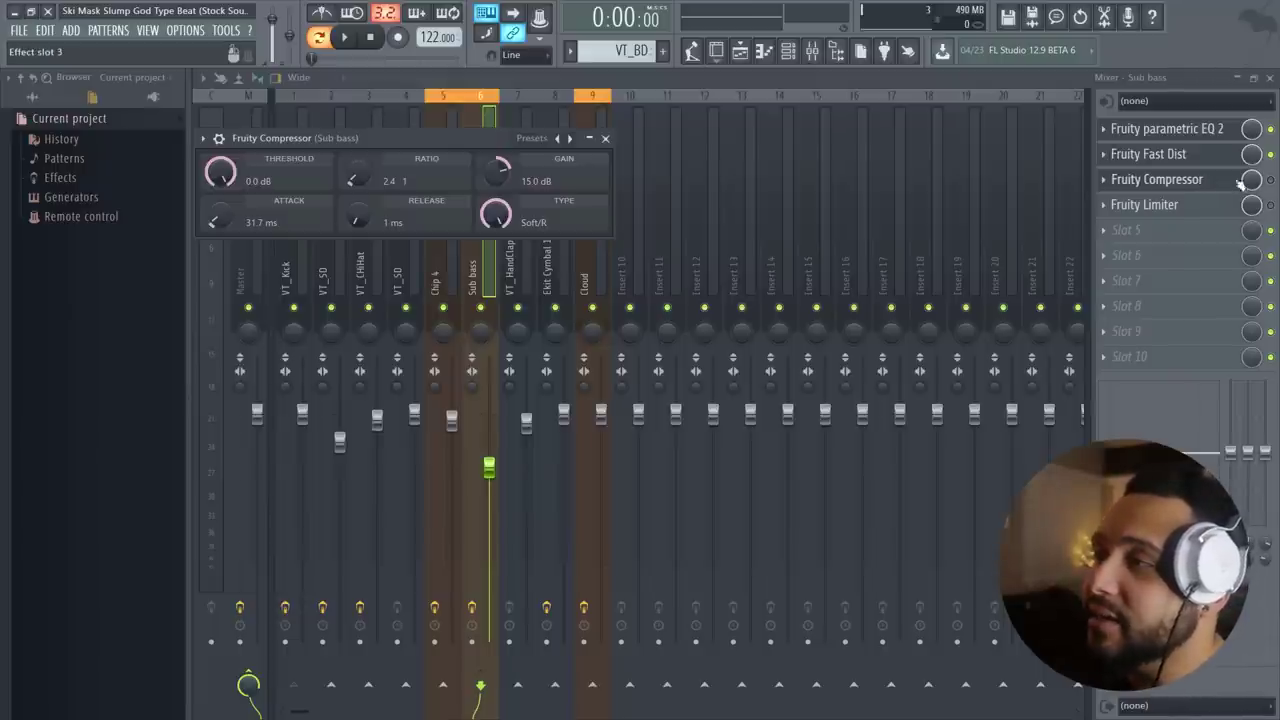
click(1226, 185)
click(1243, 183)
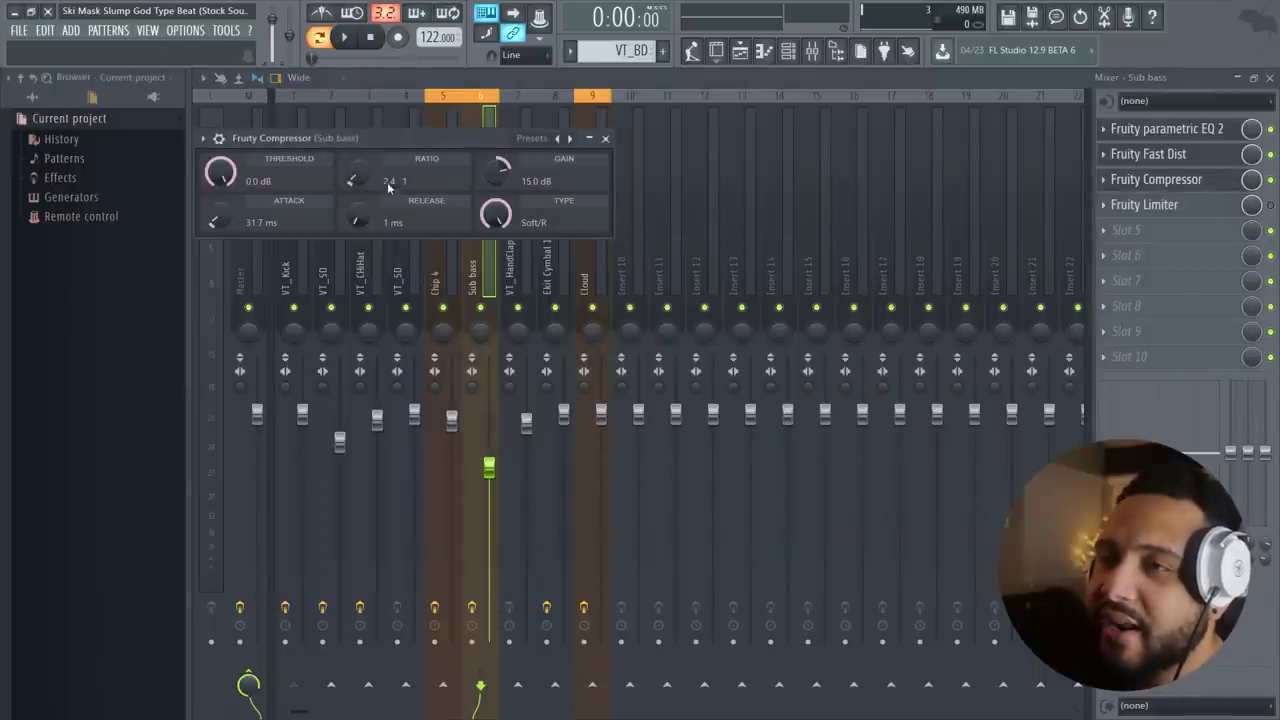
key(space)
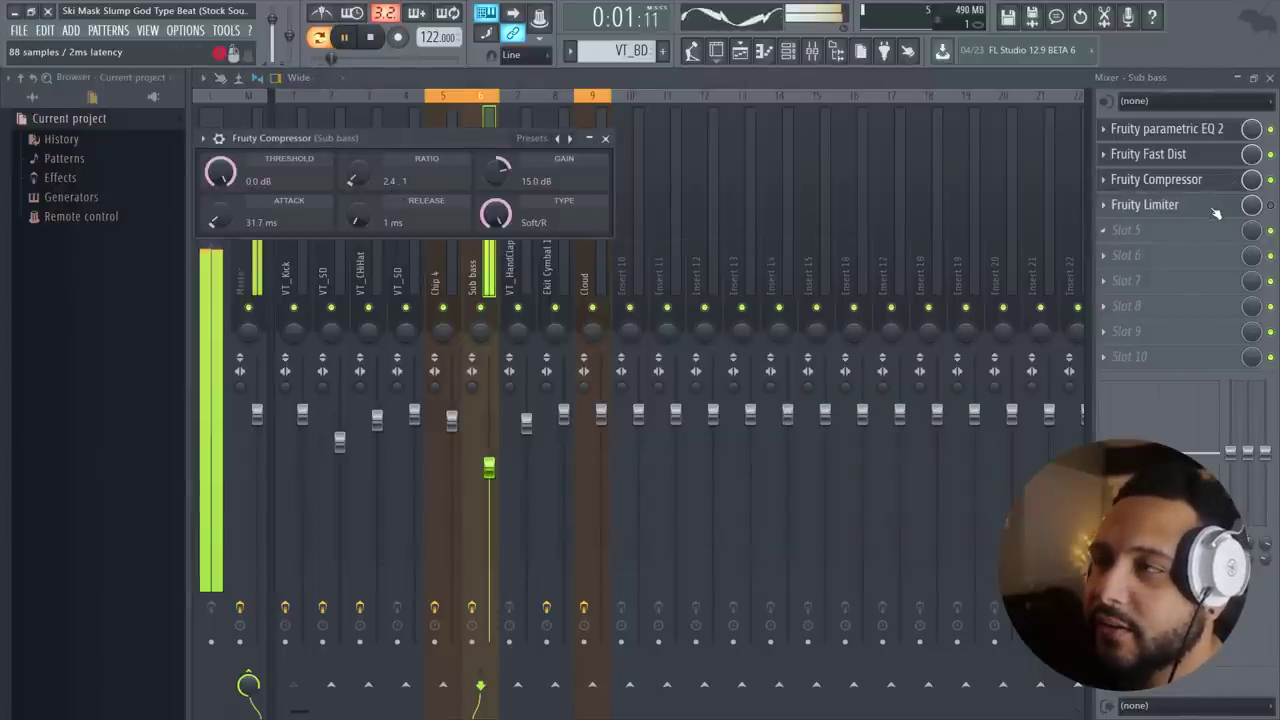
key(space)
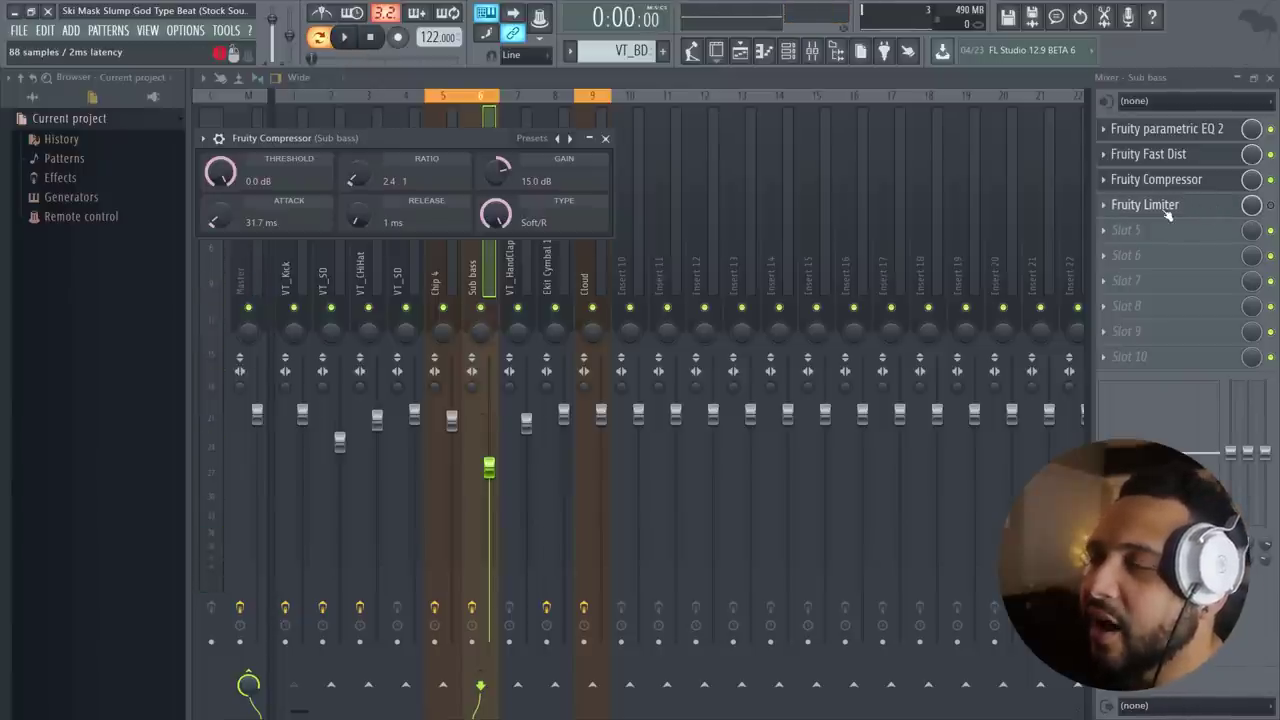
Open the Sub bass limiter, then sidechain the VT_Kick insert to the Sub bass track
click(1198, 210)
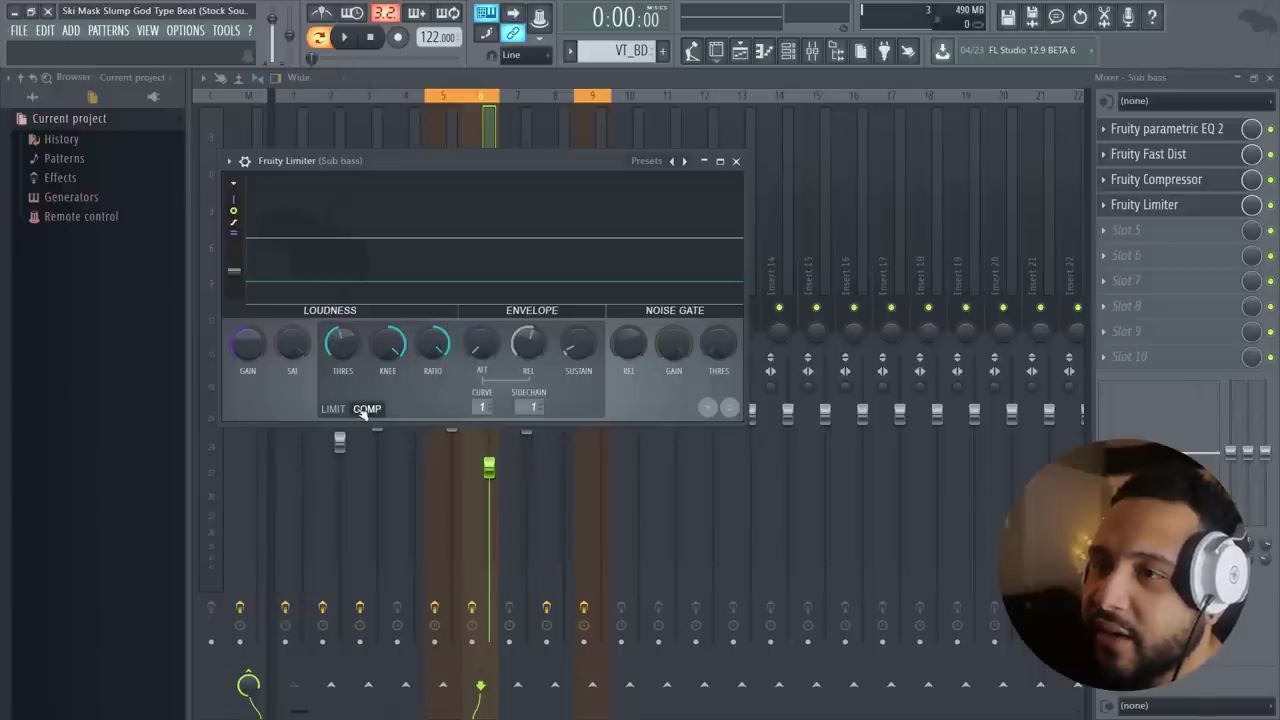
click(298, 306)
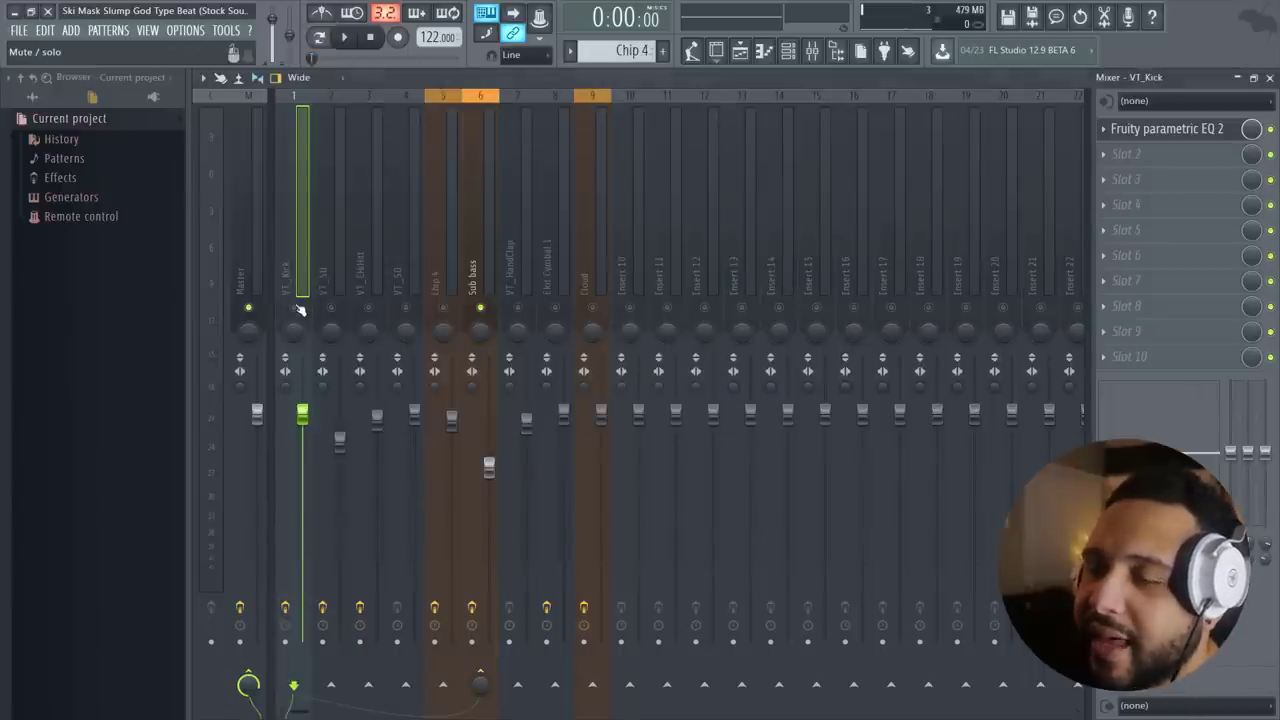
ctrl+click(296, 308)
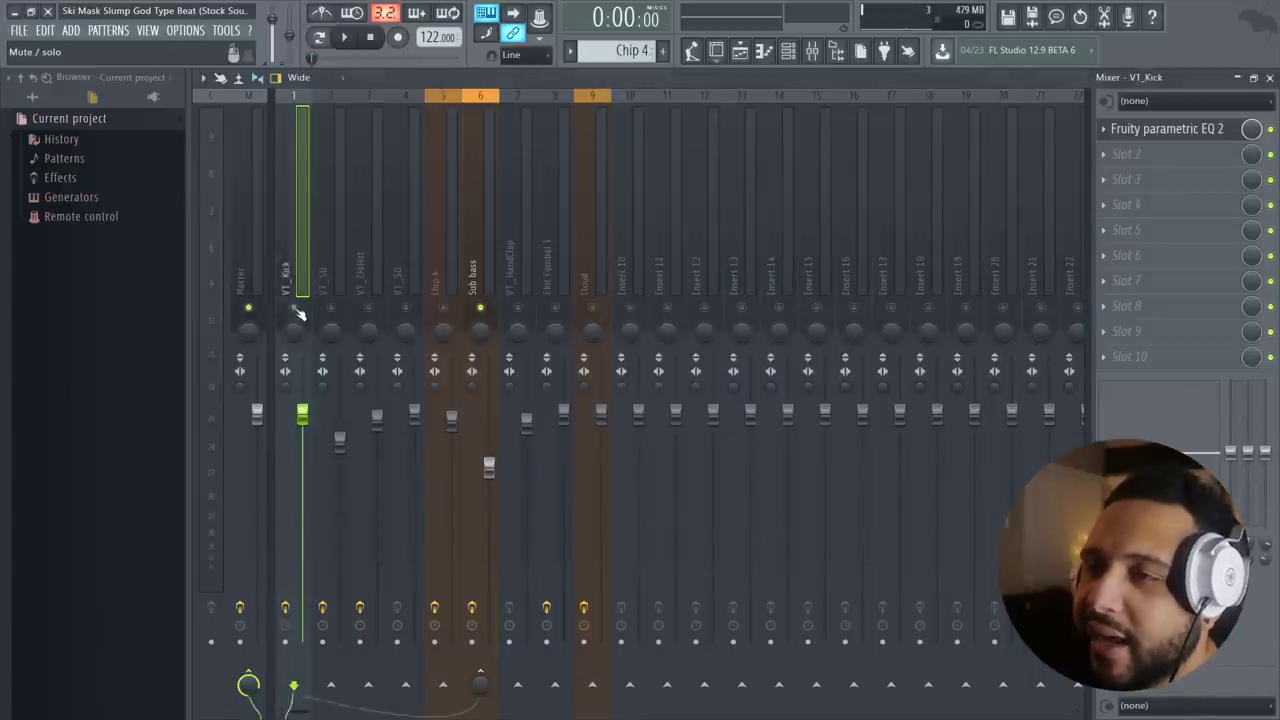
right_click(481, 681)
click(478, 680)
right_click(477, 679)
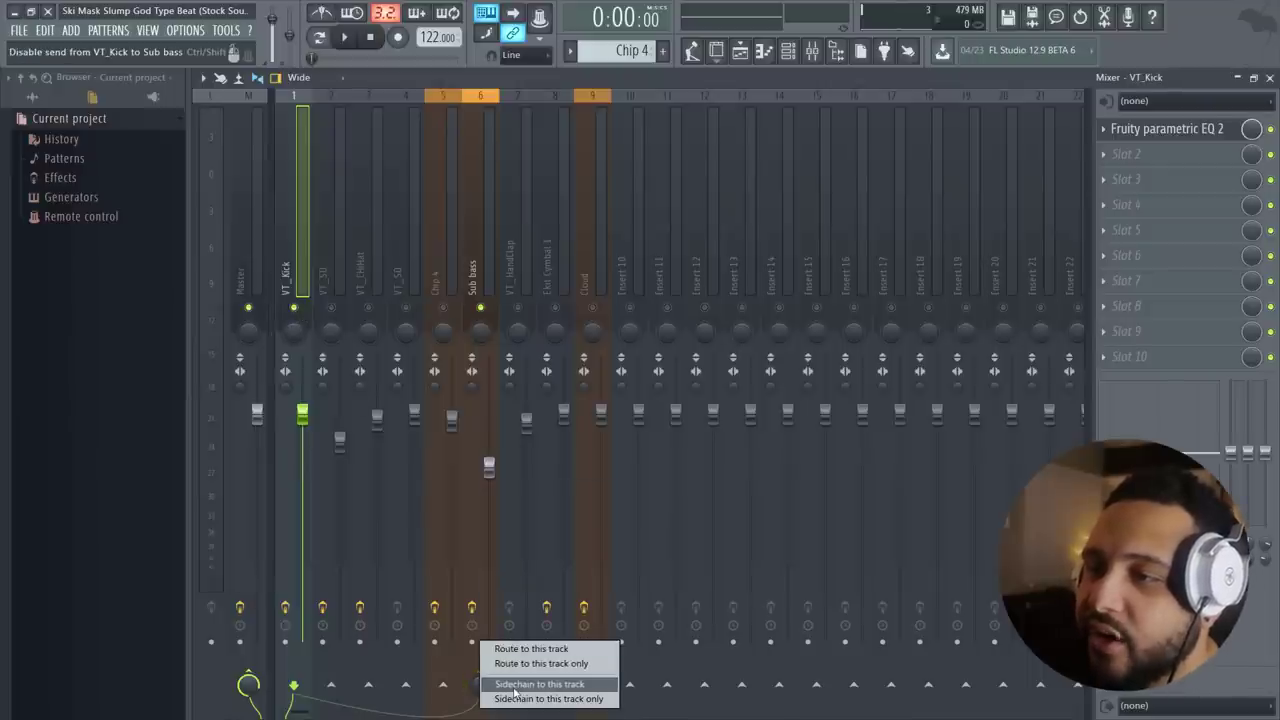
click(512, 688)
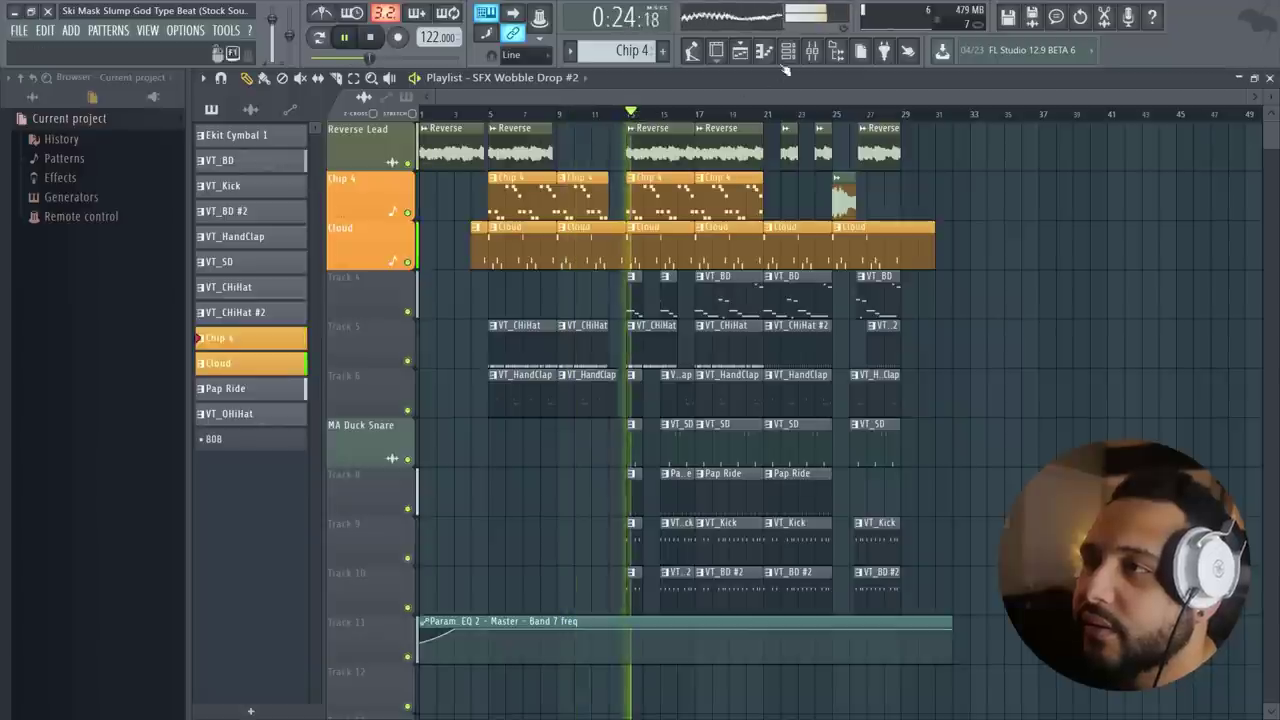
Inspect the VT_SD snare's Fast Dist and Parametric EQ 2 in the mixer while playing the beat
click(811, 52)
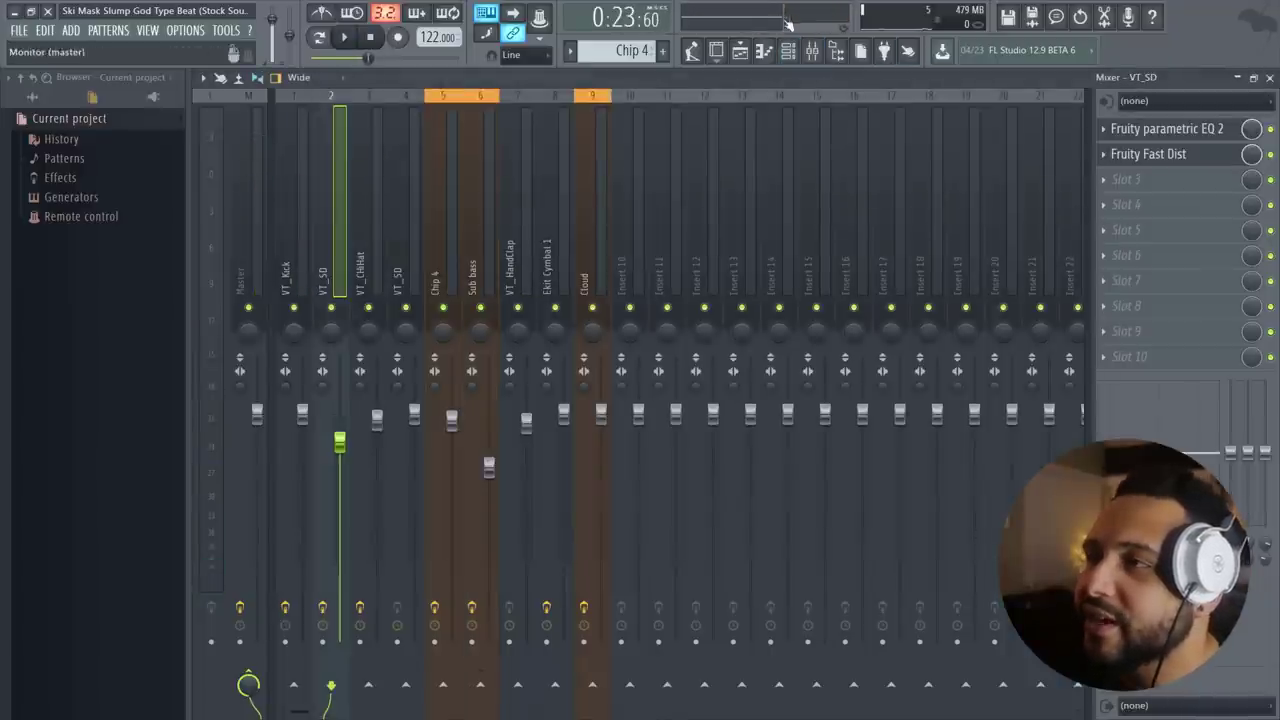
click(799, 50)
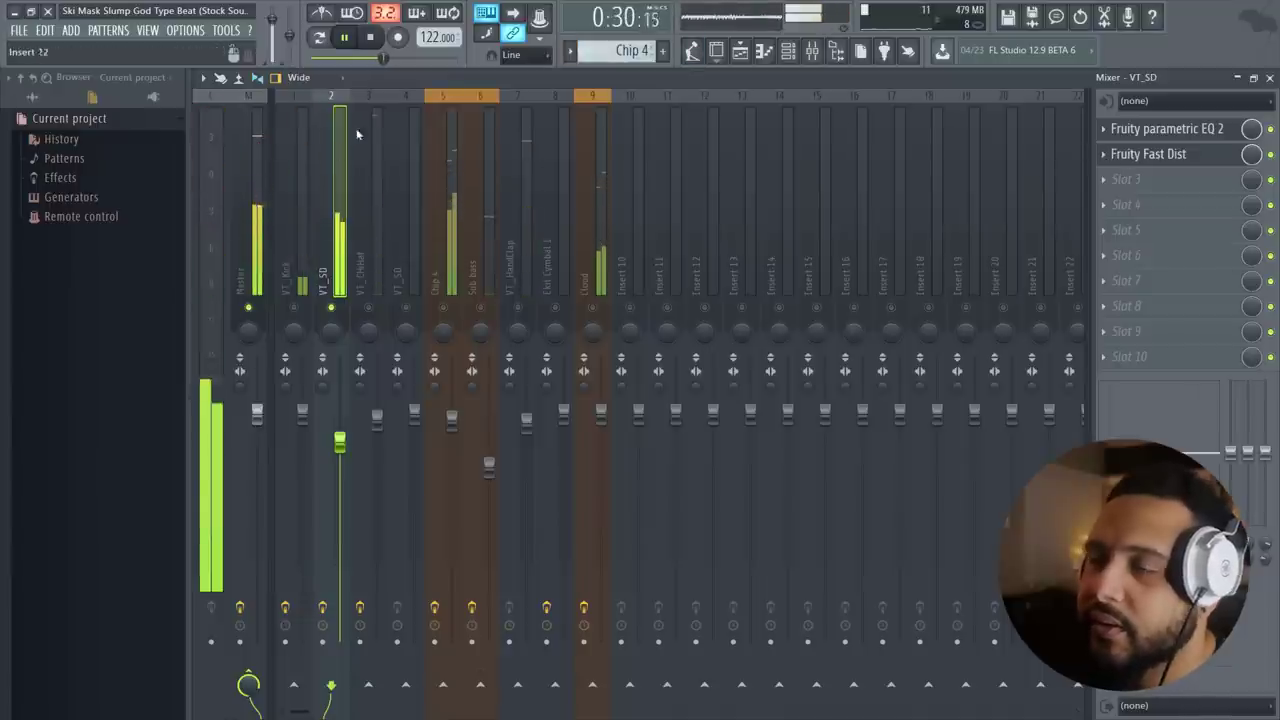
key(space)
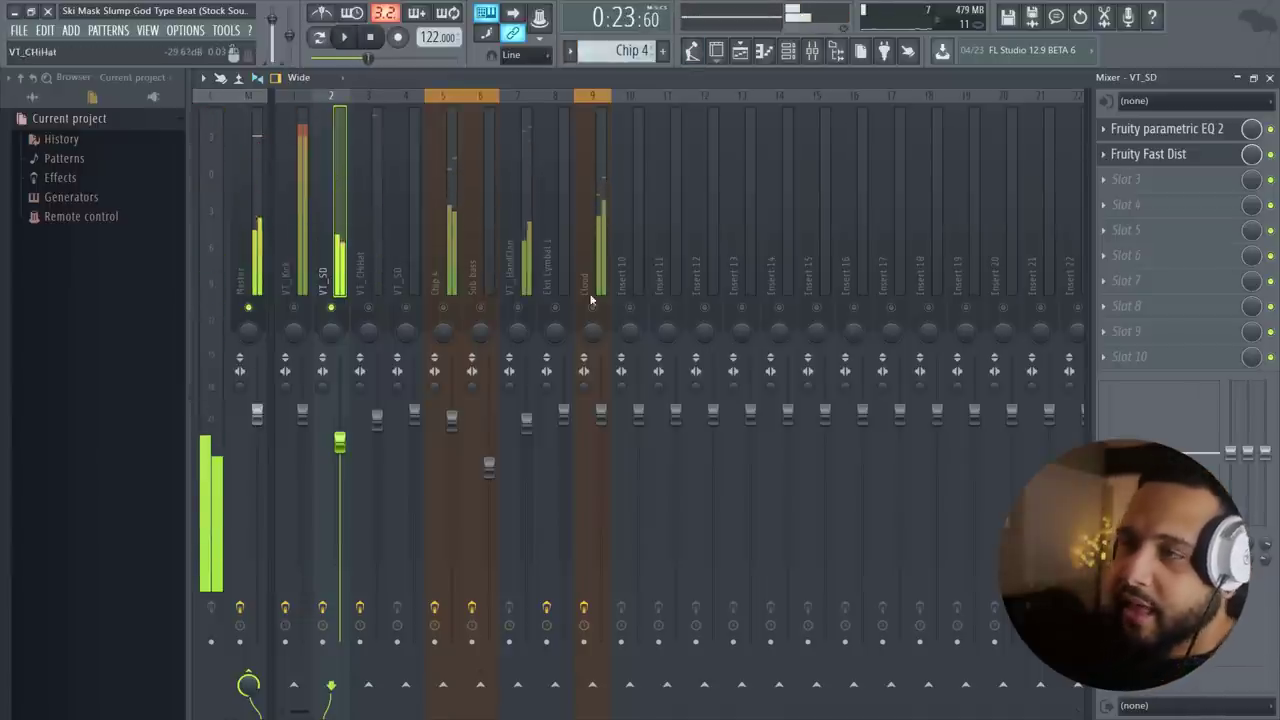
click(1213, 156)
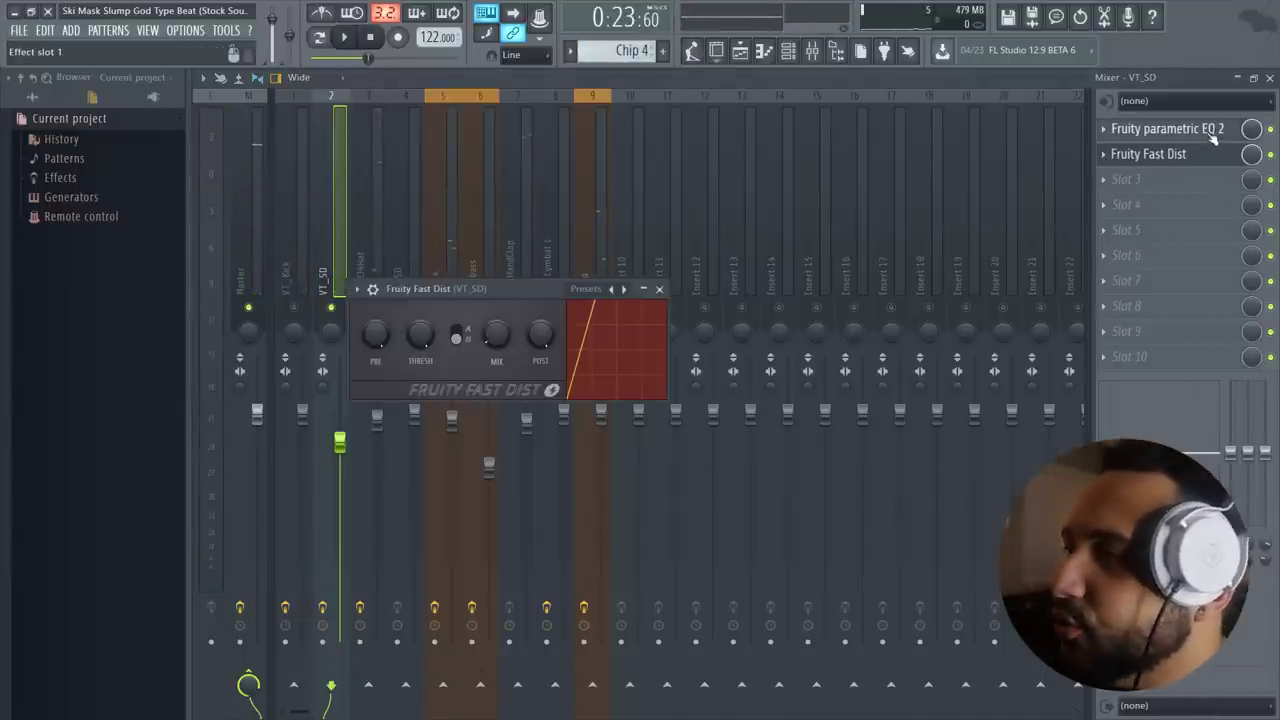
click(1213, 138)
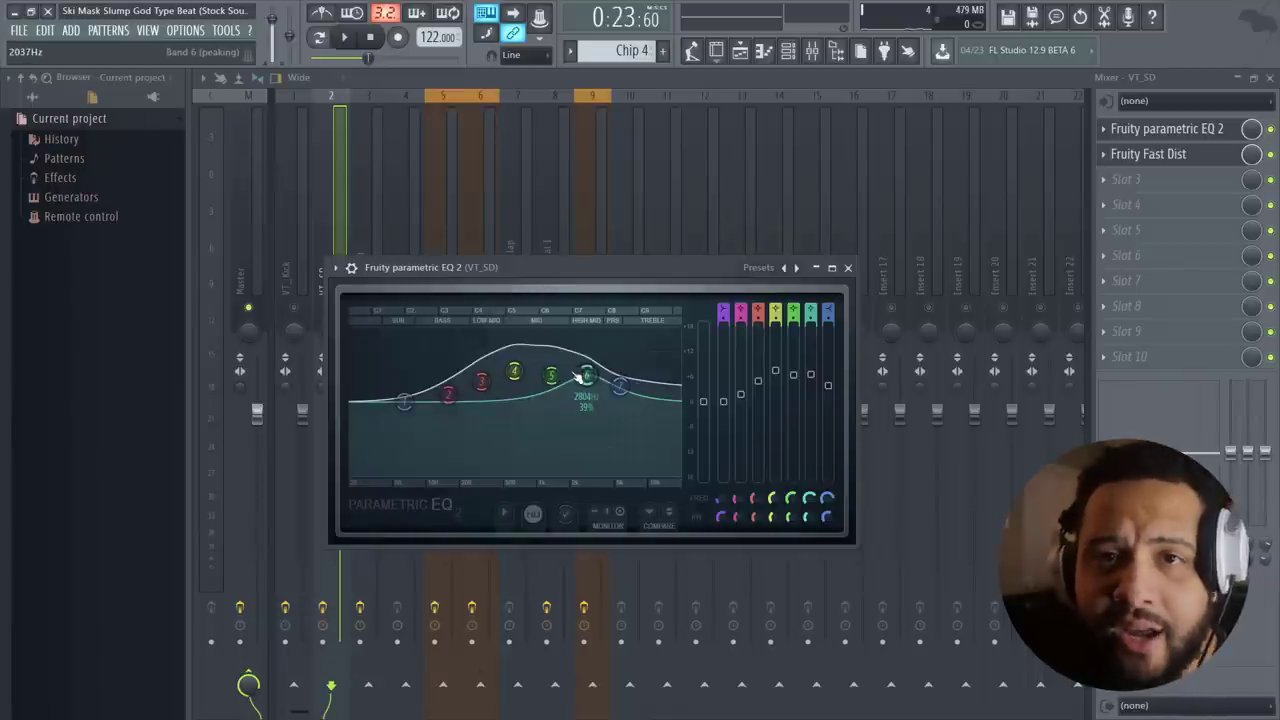
click(1206, 157)
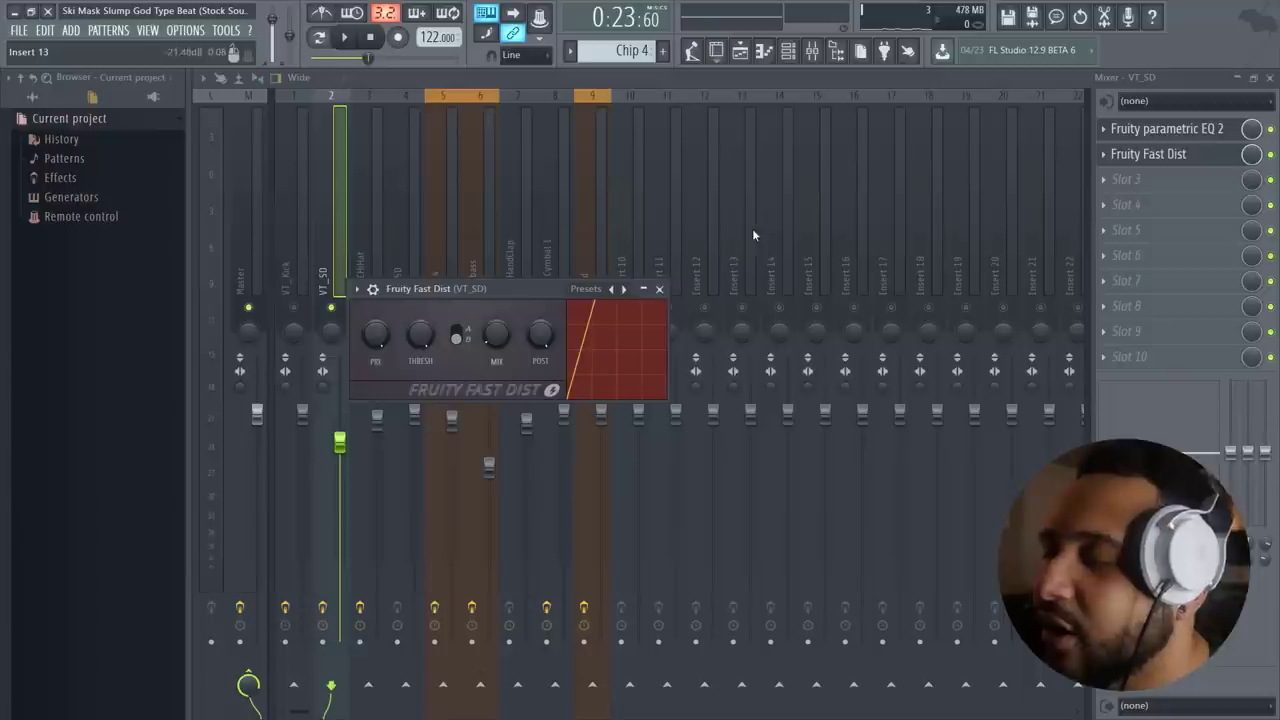
key(space)
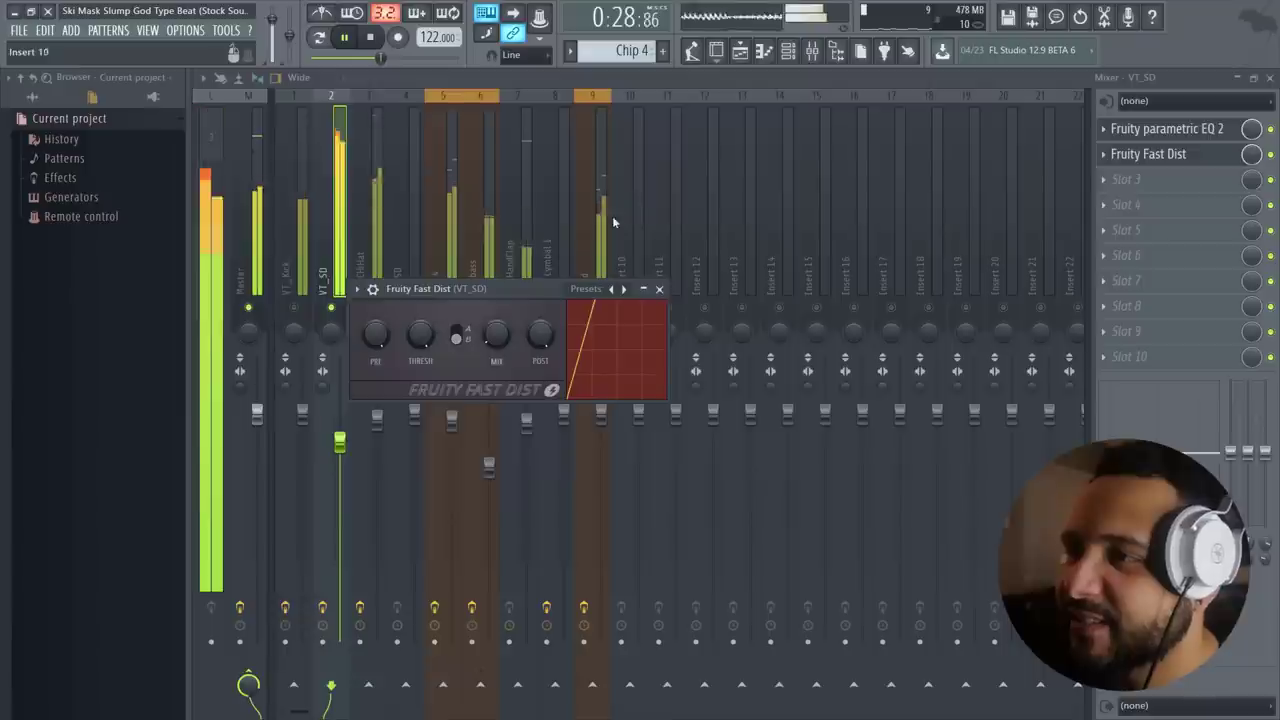
key(space)
key(Escape)
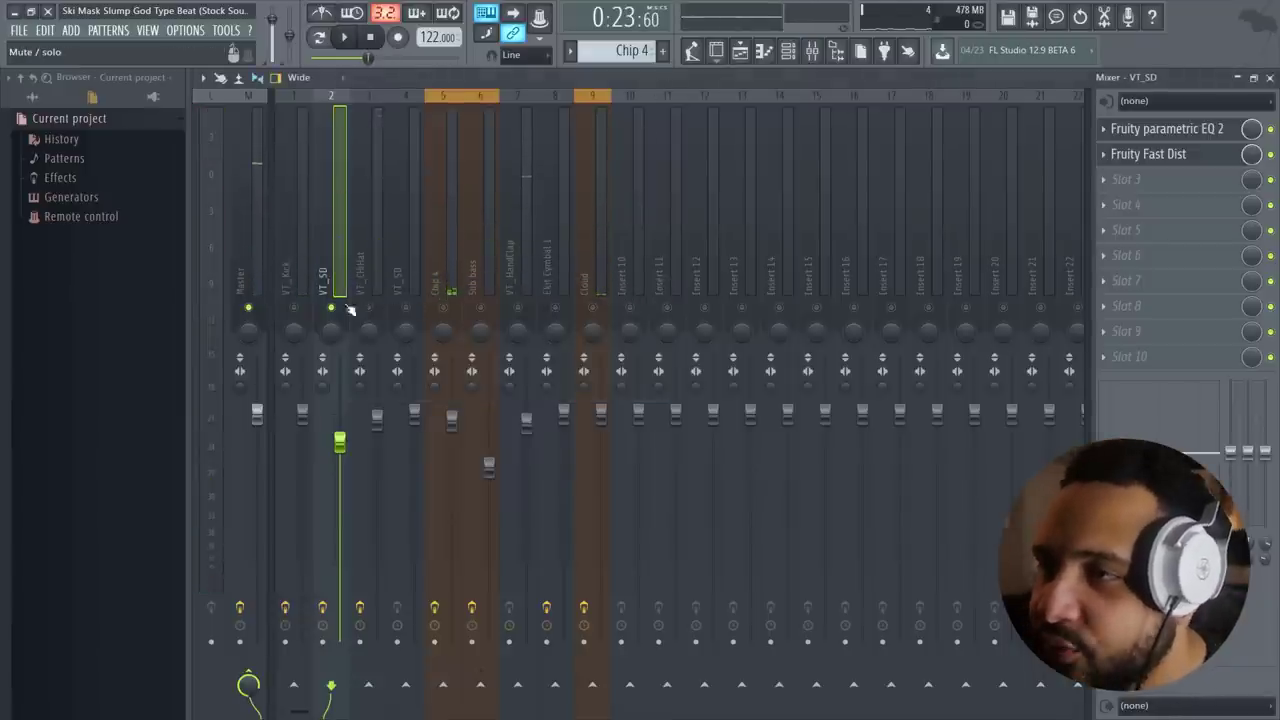
Solo the Chip 4 playlist track and play the beat from bar 5
click(563, 255)
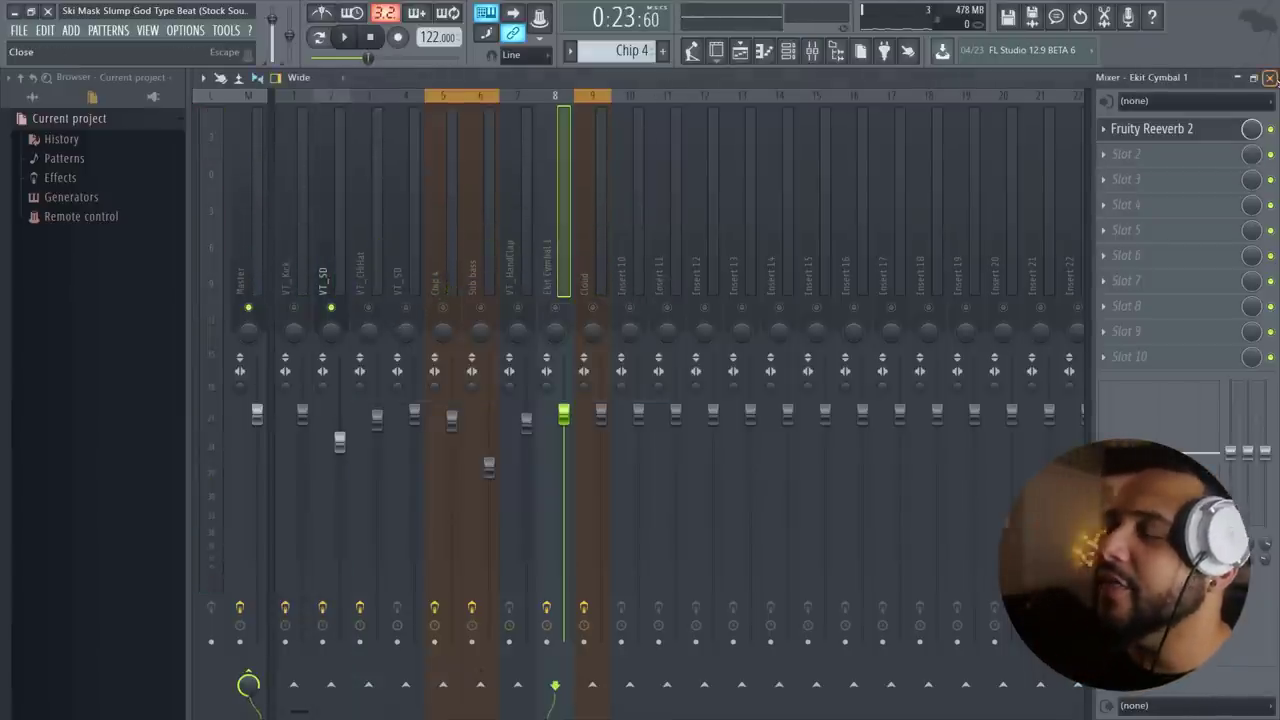
click(1270, 78)
key(F12)
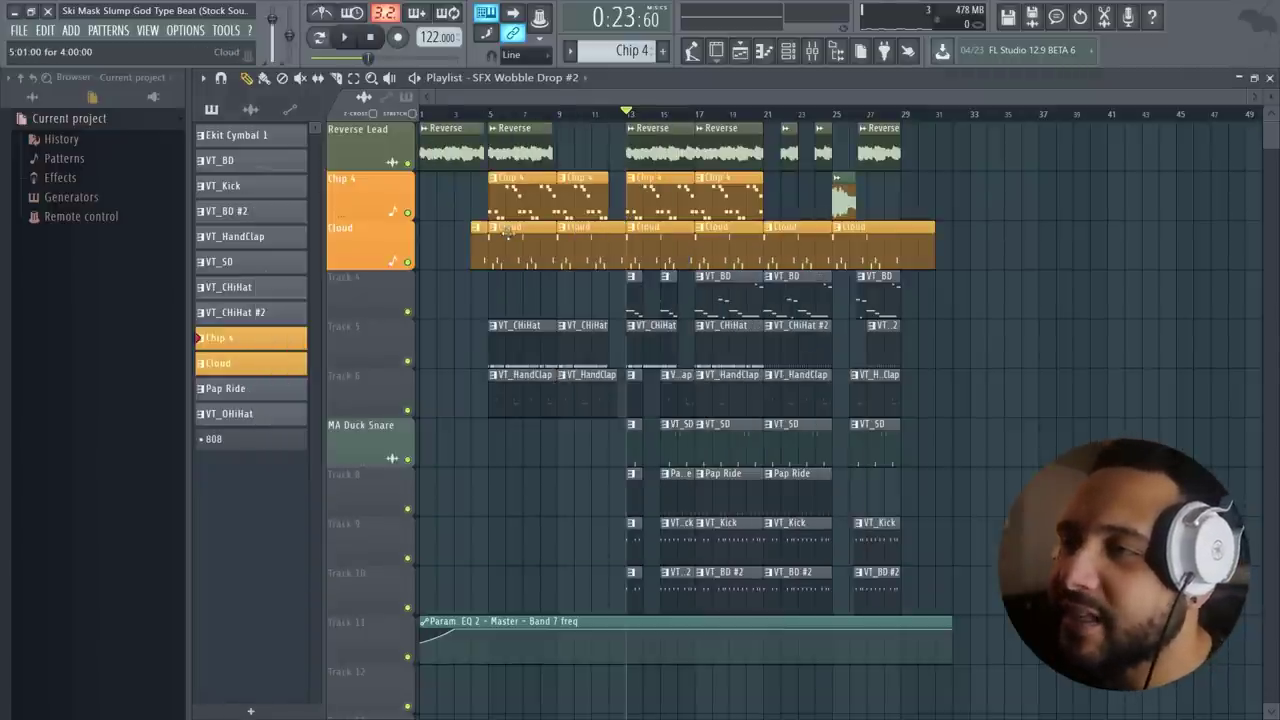
right_click(407, 212)
click(488, 114)
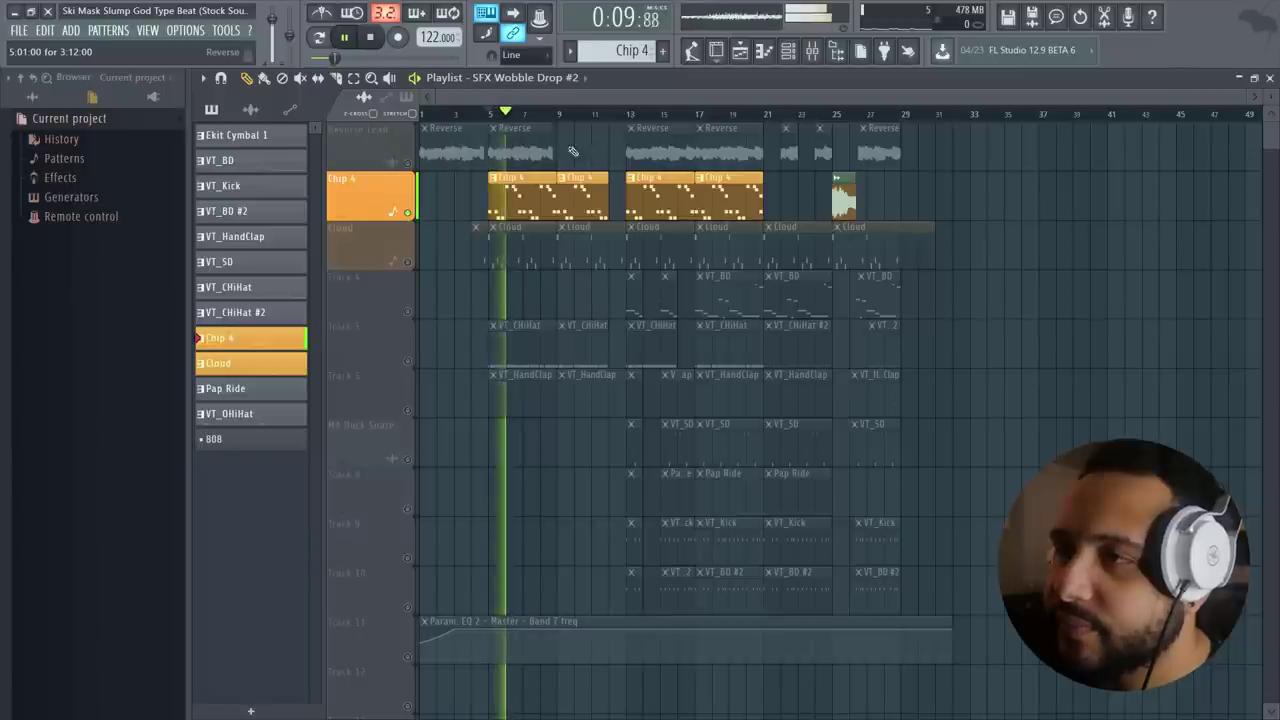
key(space)
Bring up the channel rack and look over the Chip 4 synth settings
key(F6)
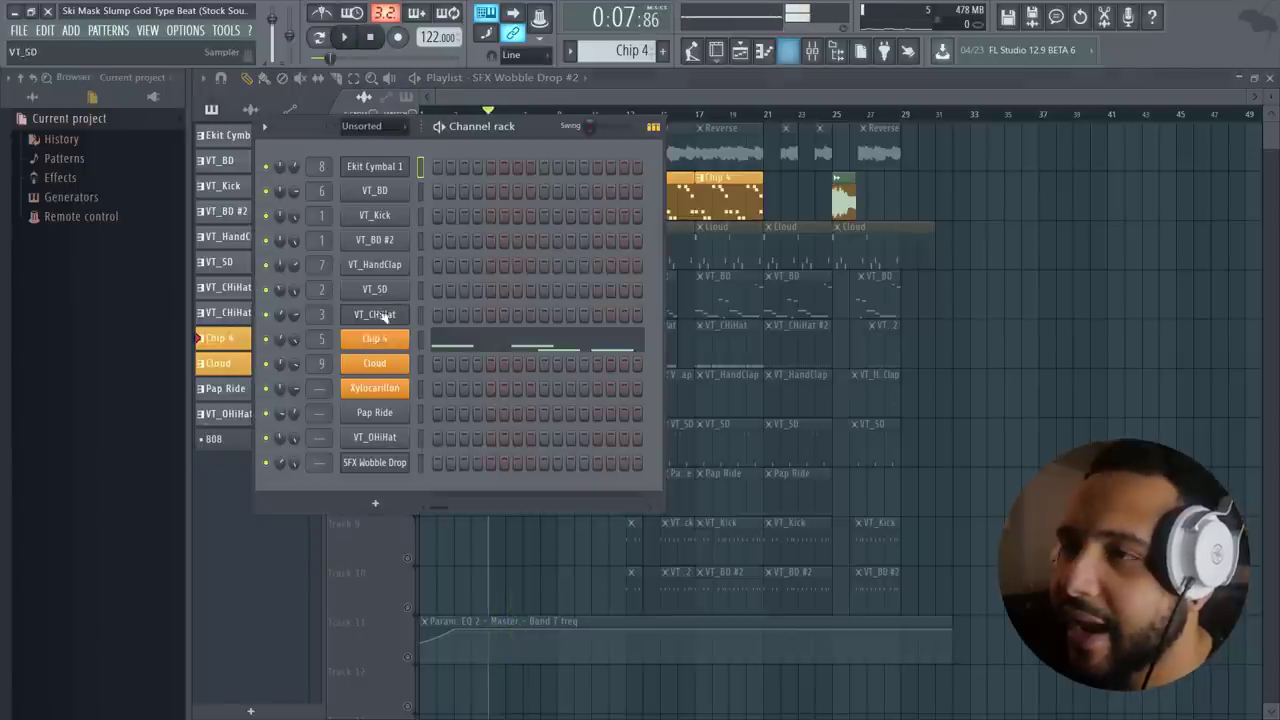
click(378, 338)
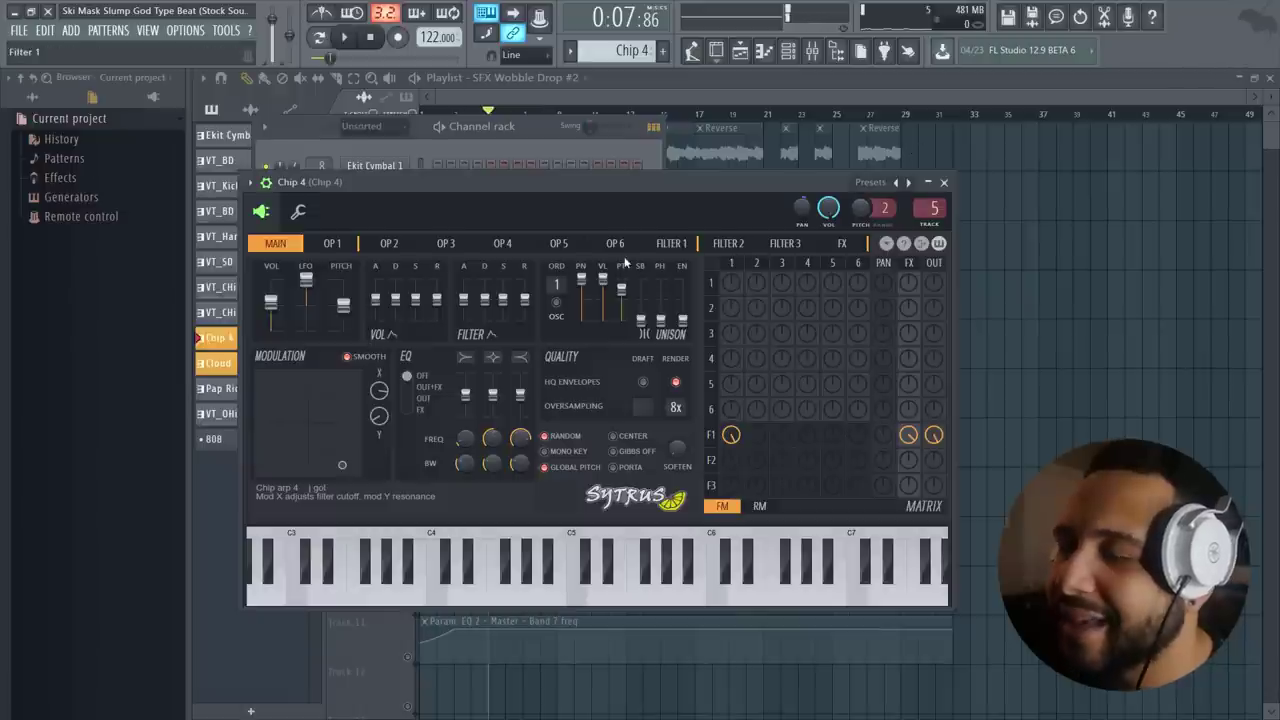
click(519, 136)
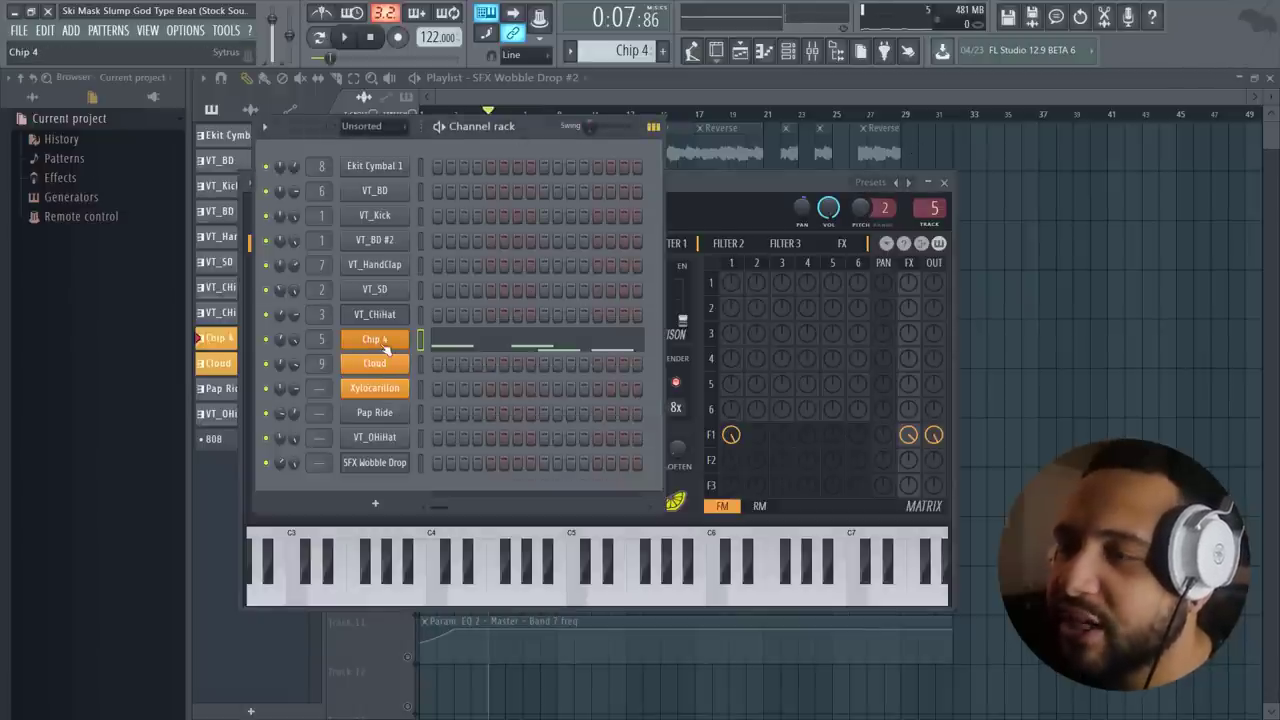
click(814, 55)
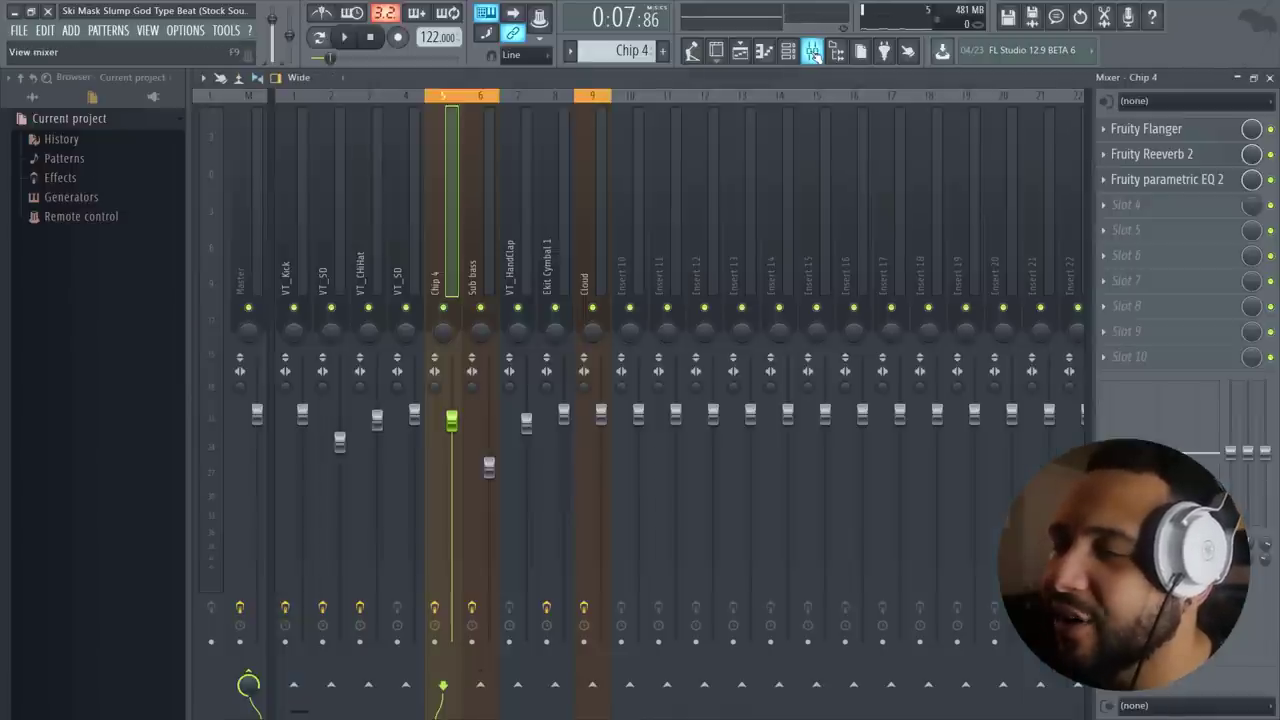
click(814, 55)
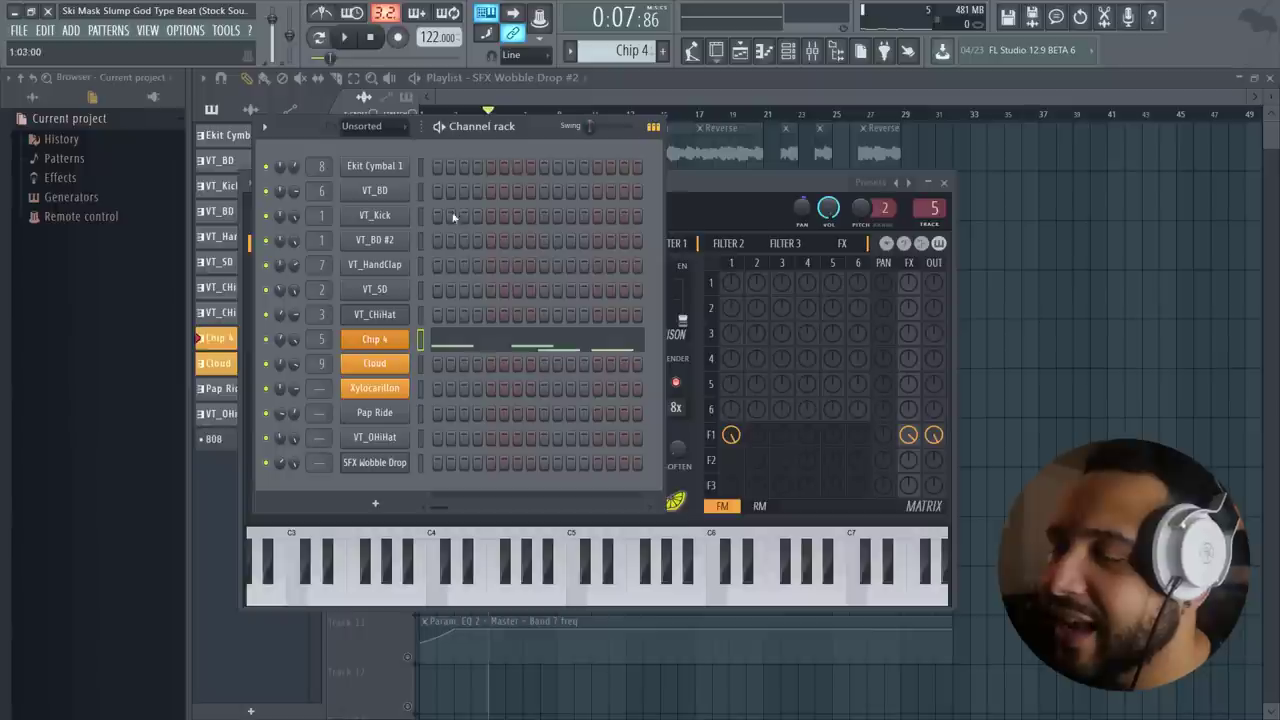
Clone Chip 4 as Chip 4 #2, paste the melody in, and mute the original
right_click(385, 342)
click(439, 459)
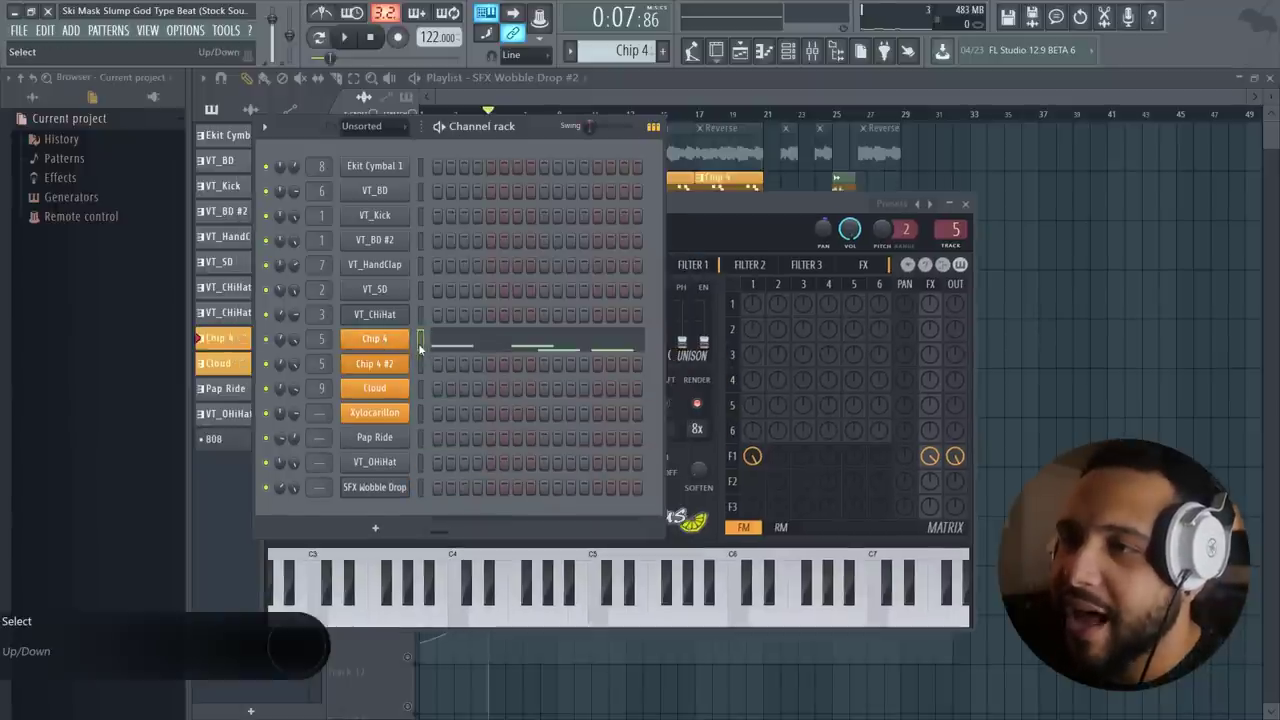
click(420, 364)
key(ctrl+v)
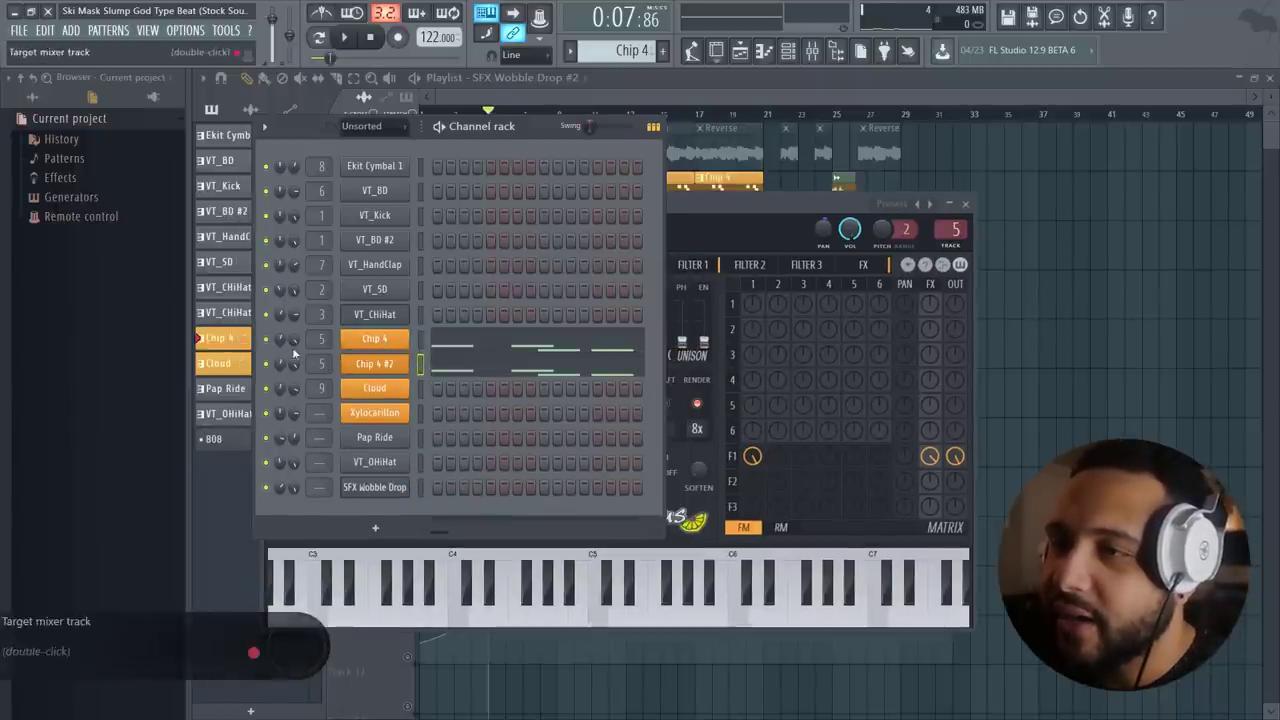
click(265, 339)
click(468, 376)
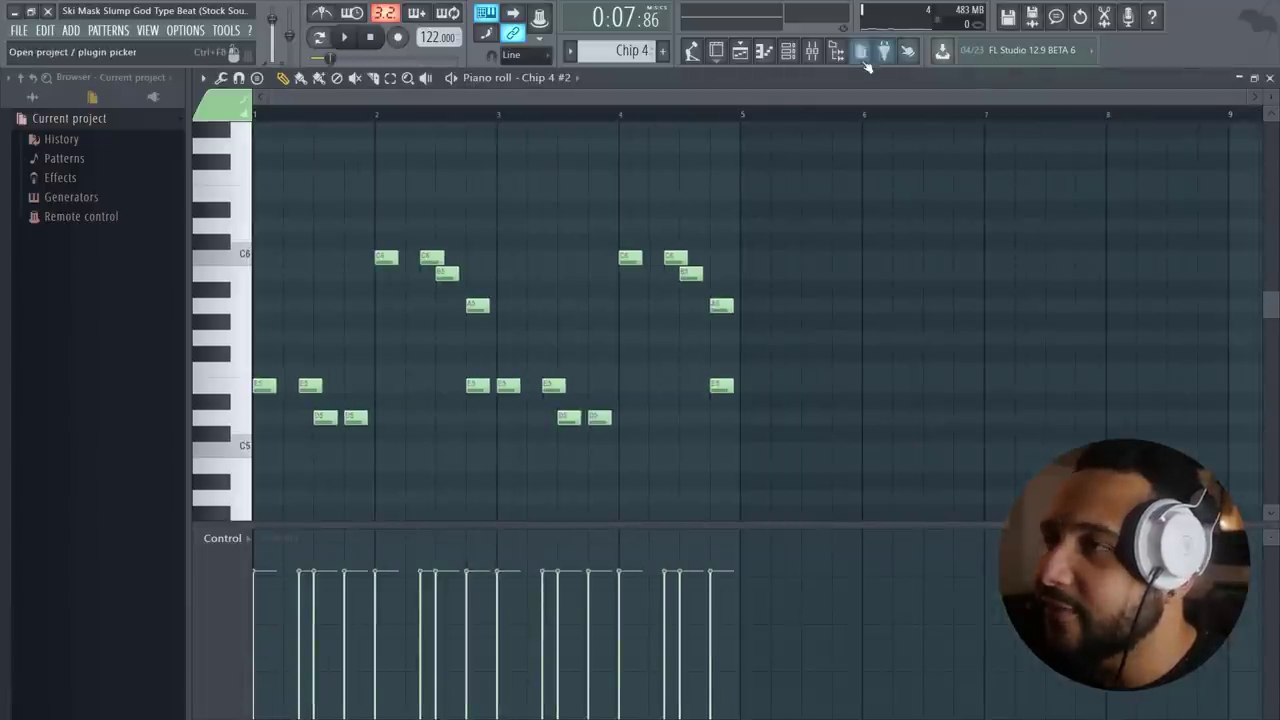
Switch to song mode and play the arrangement briefly
click(812, 51)
click(788, 51)
click(740, 51)
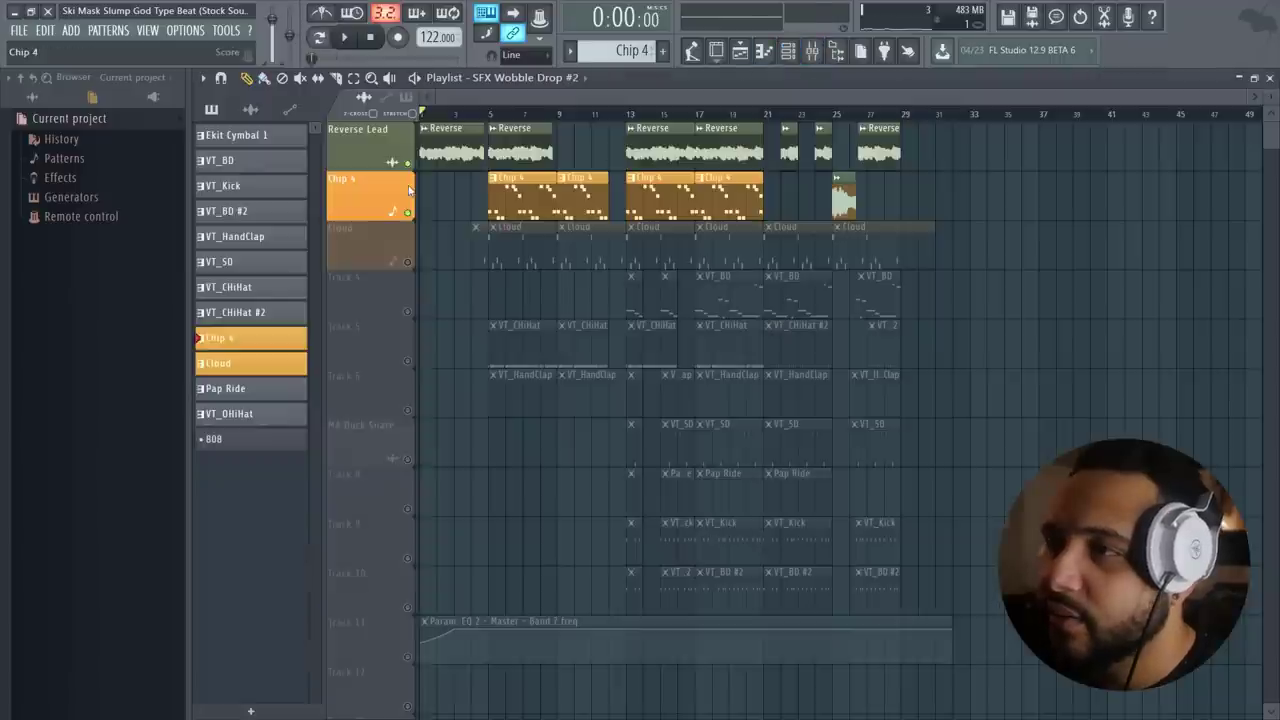
key(space)
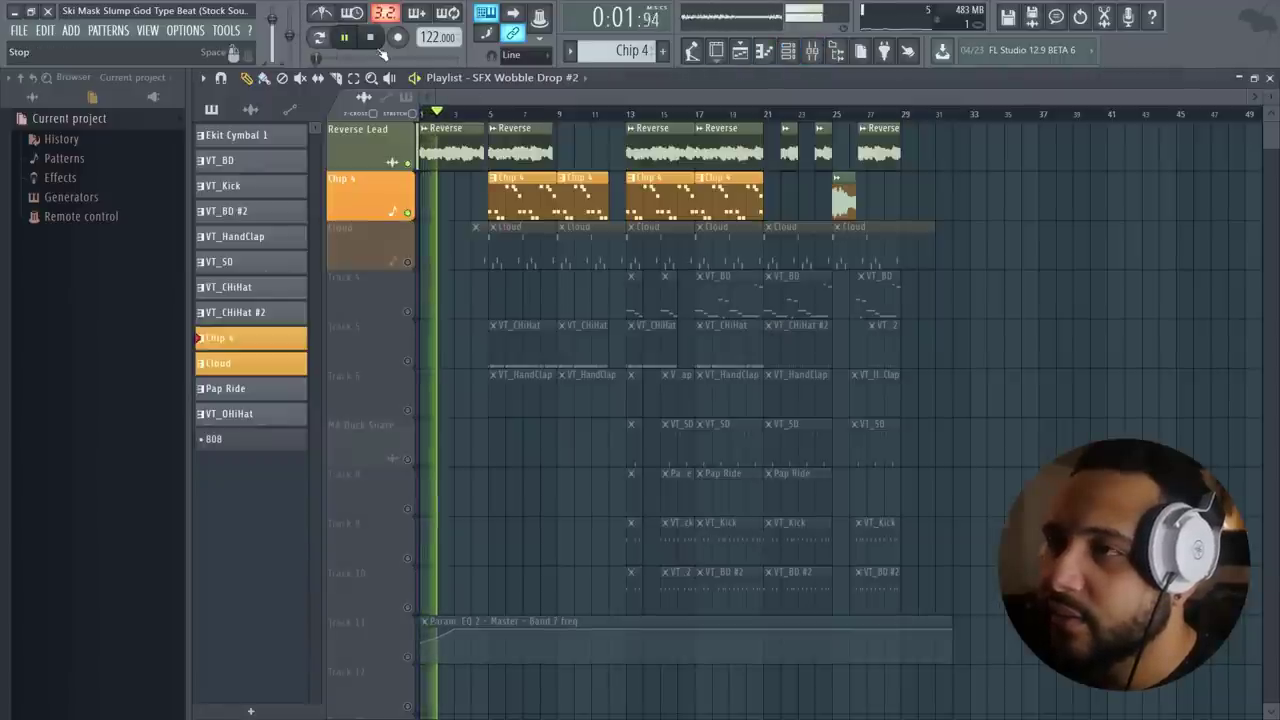
key(space)
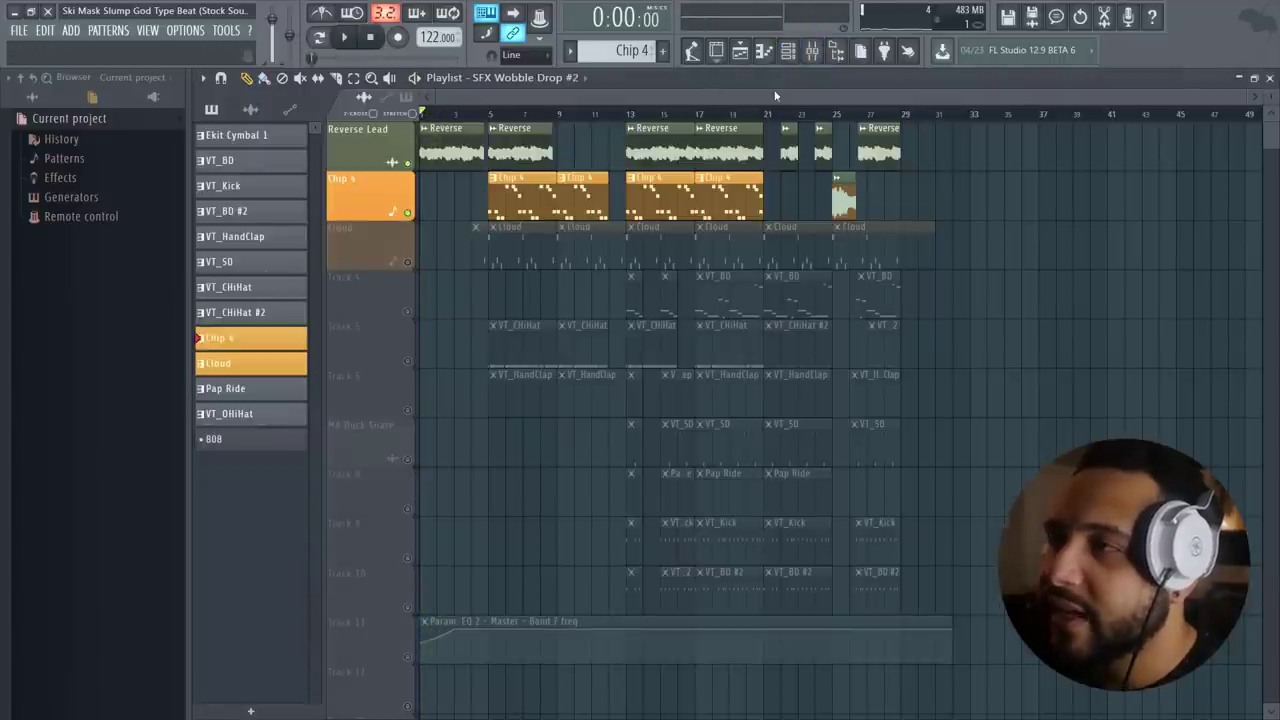
Select all Chip 4 #2 notes, flip them horizontally, and play the reversed melody
click(740, 51)
click(455, 370)
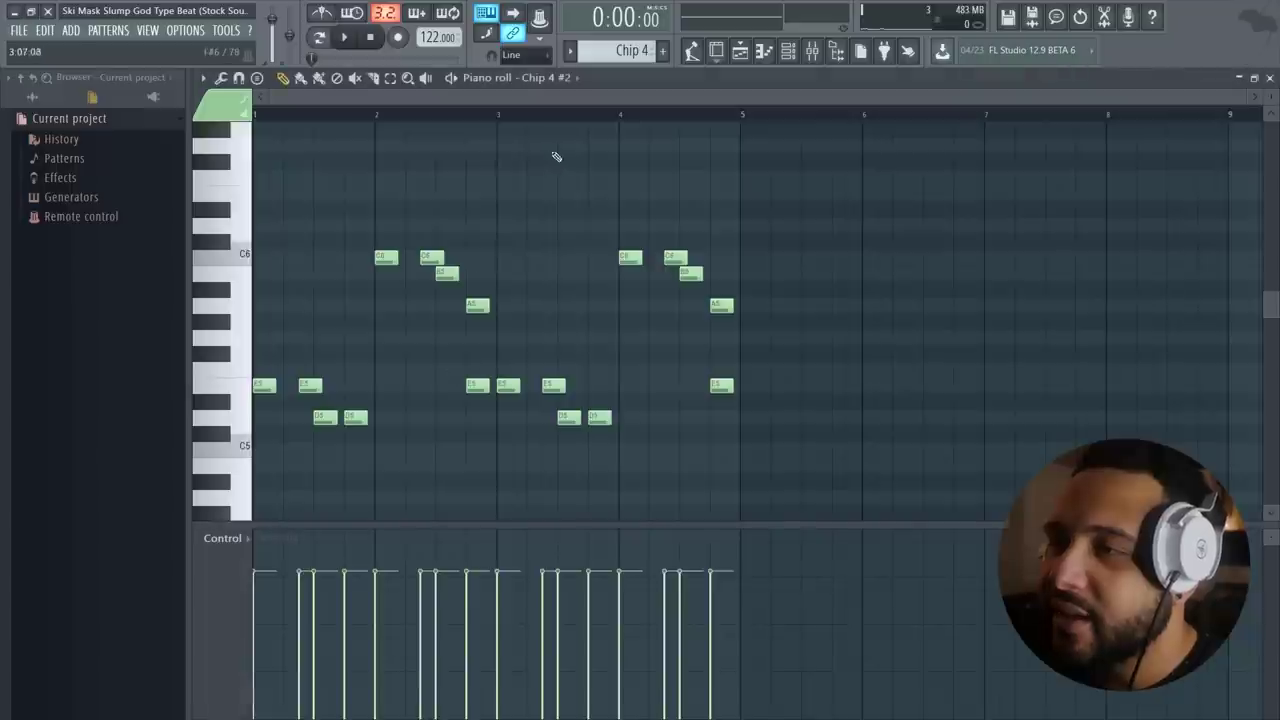
key(ctrl+a)
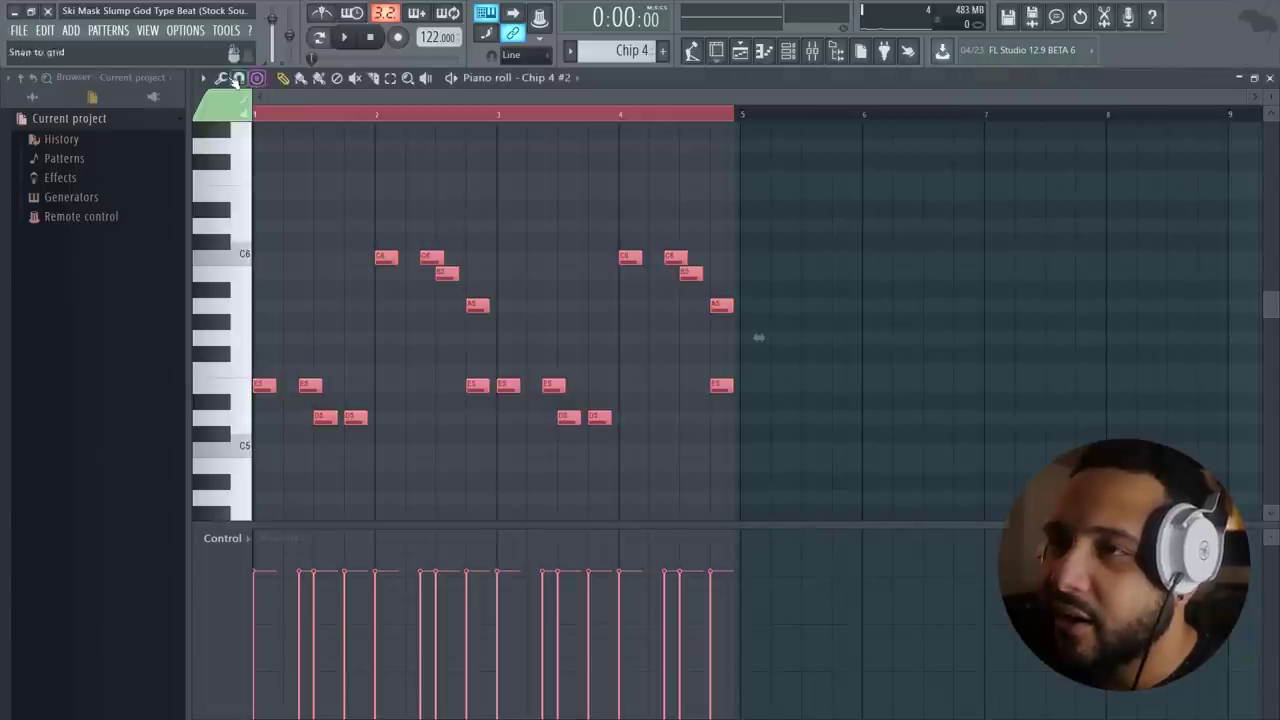
click(221, 79)
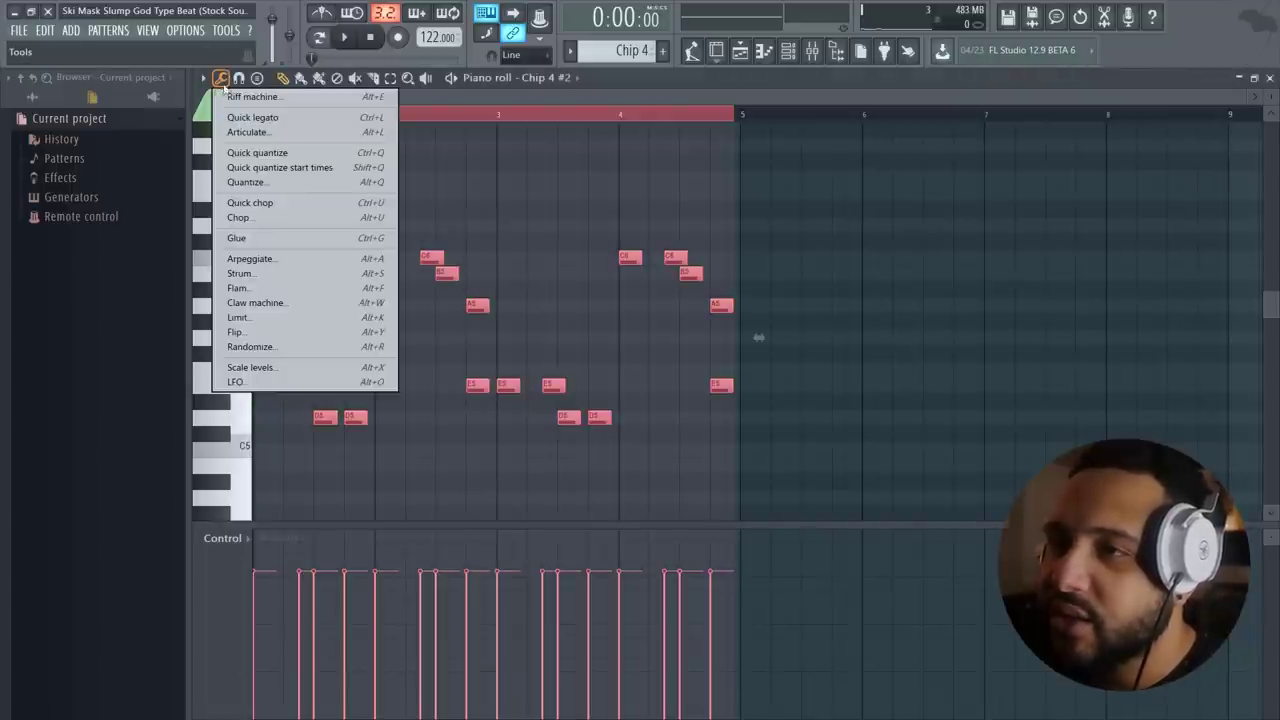
click(250, 332)
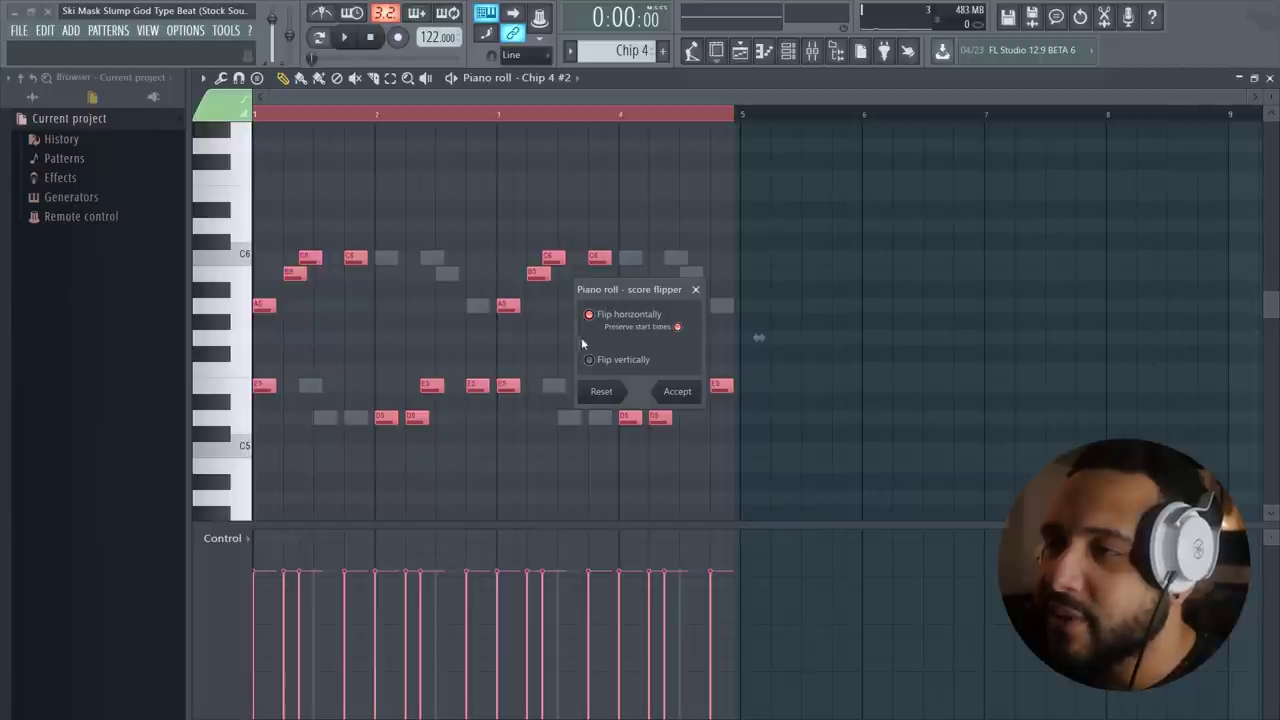
click(677, 391)
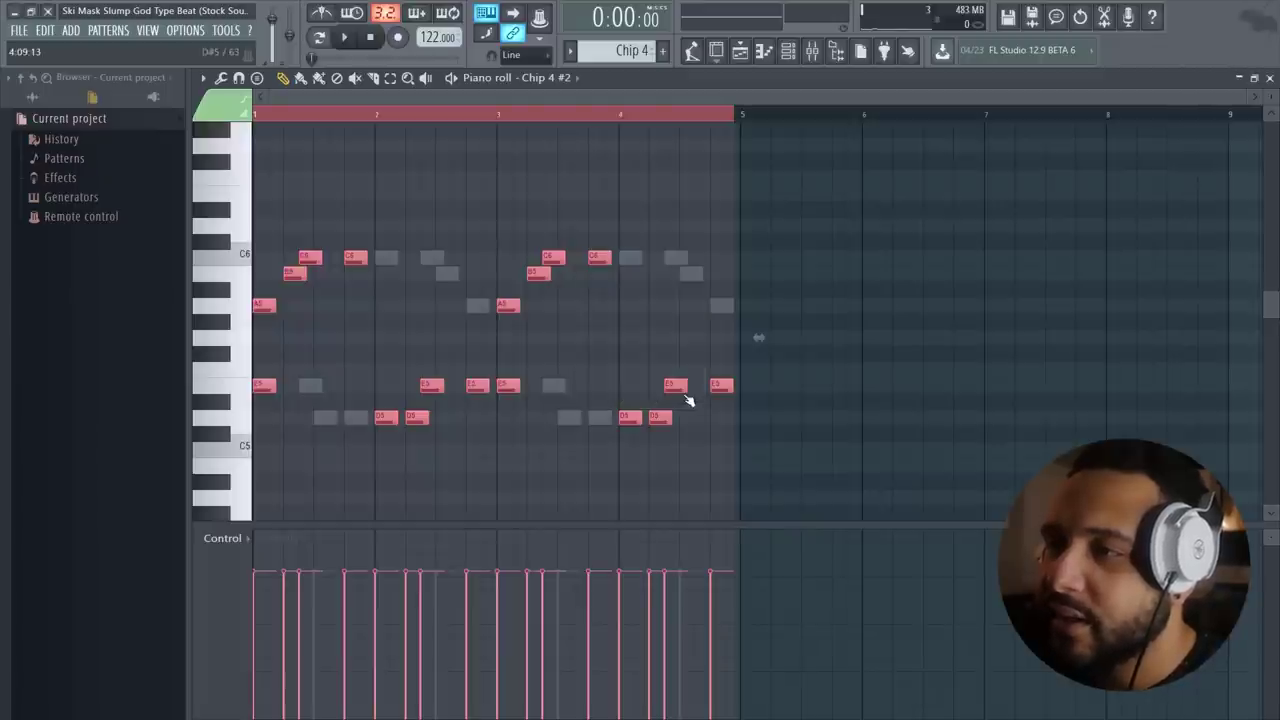
key(space)
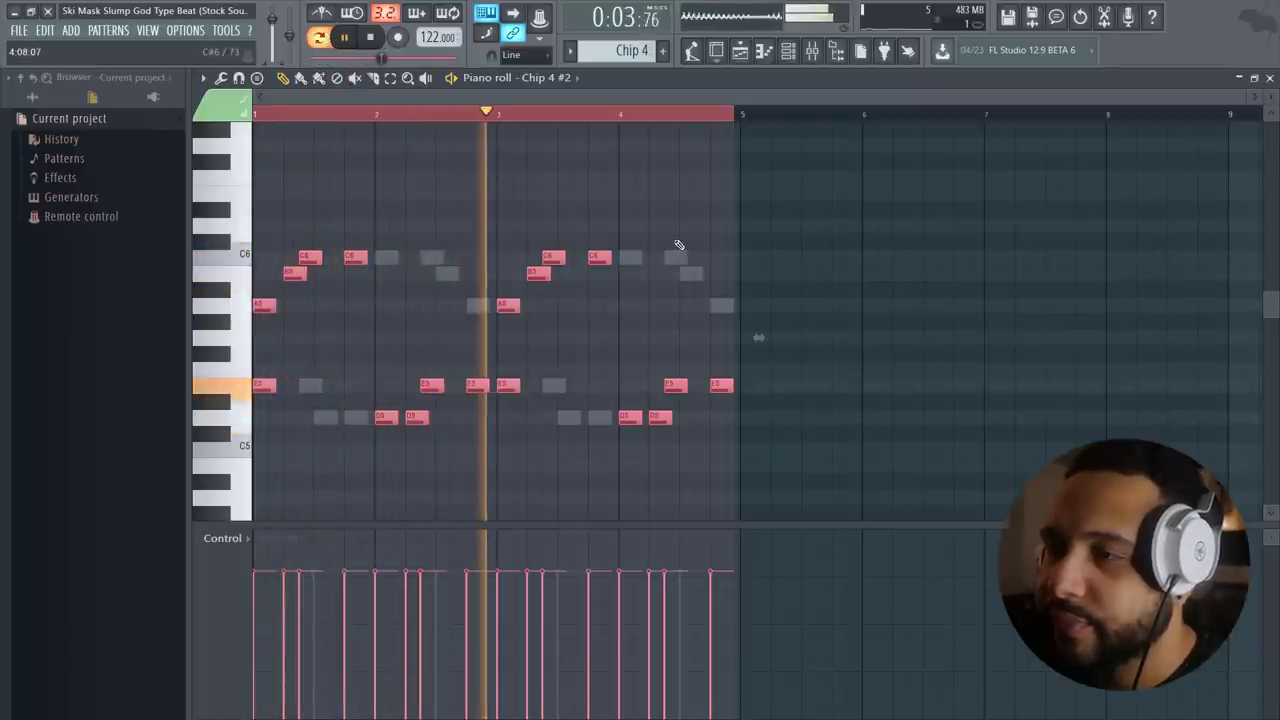
key(space)
Load Edison on the Master insert and record the playing beat On Input
click(812, 52)
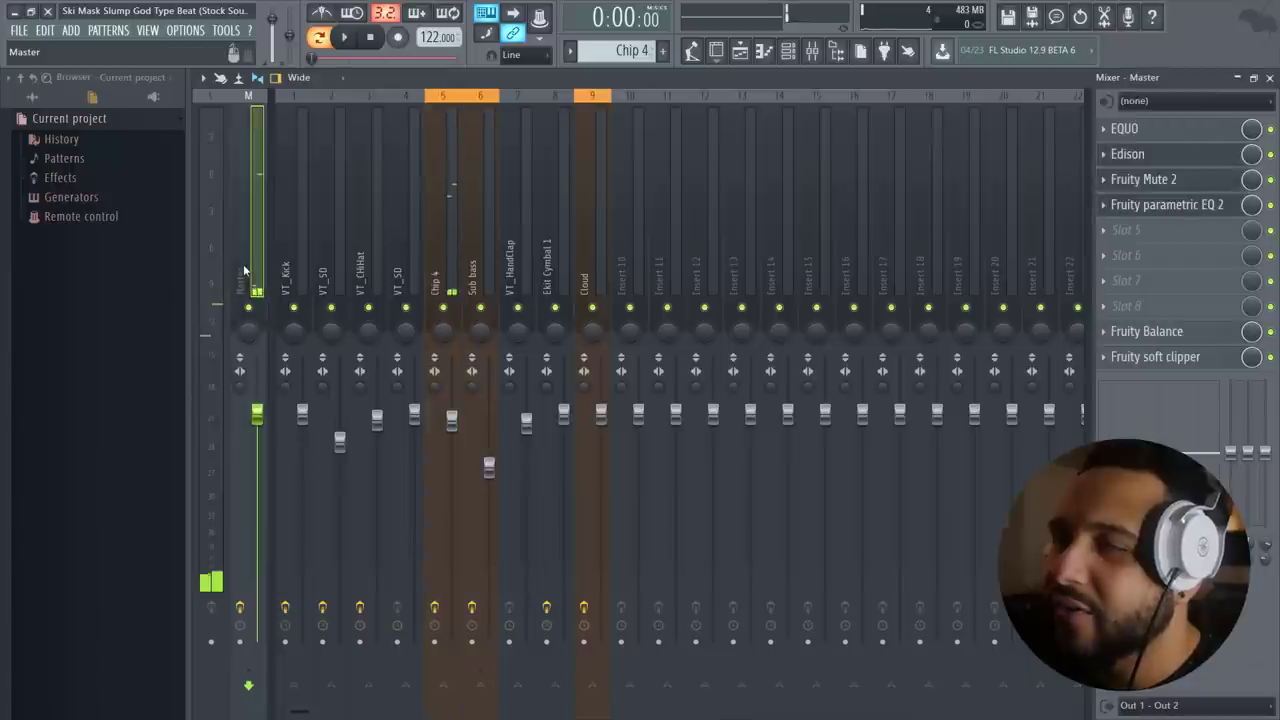
click(1143, 179)
click(1127, 154)
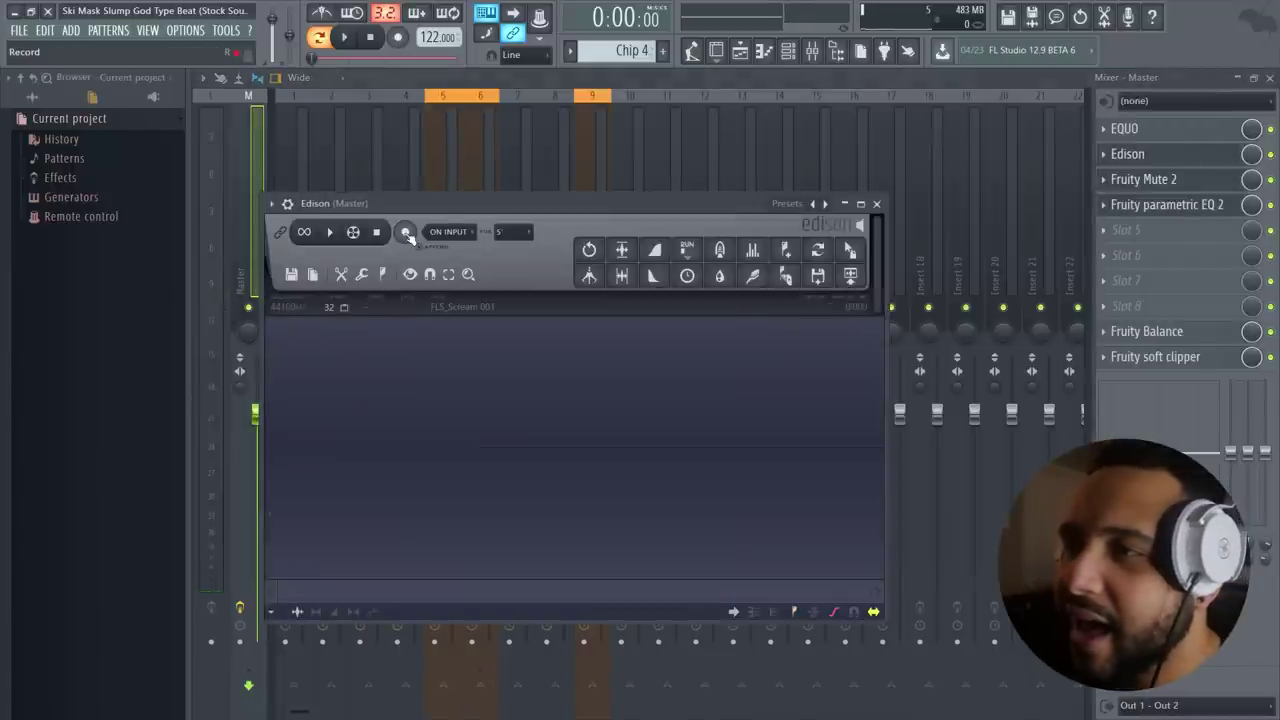
click(405, 233)
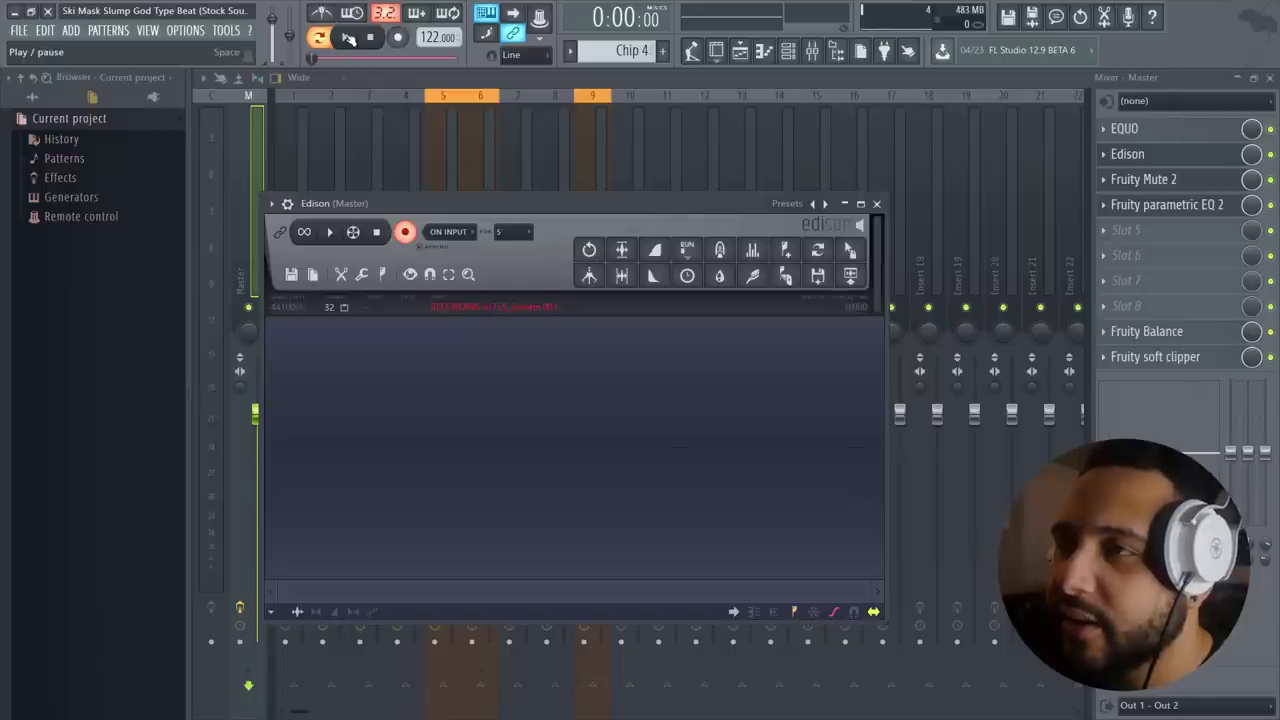
click(348, 37)
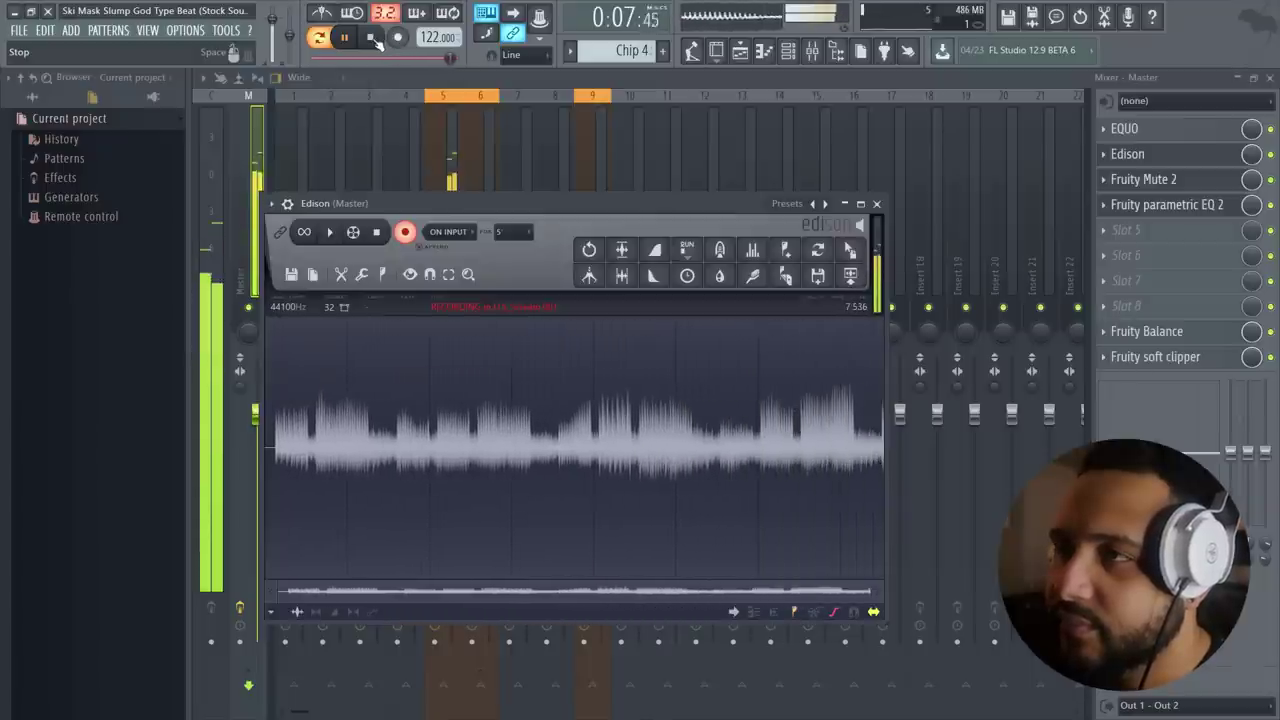
click(372, 37)
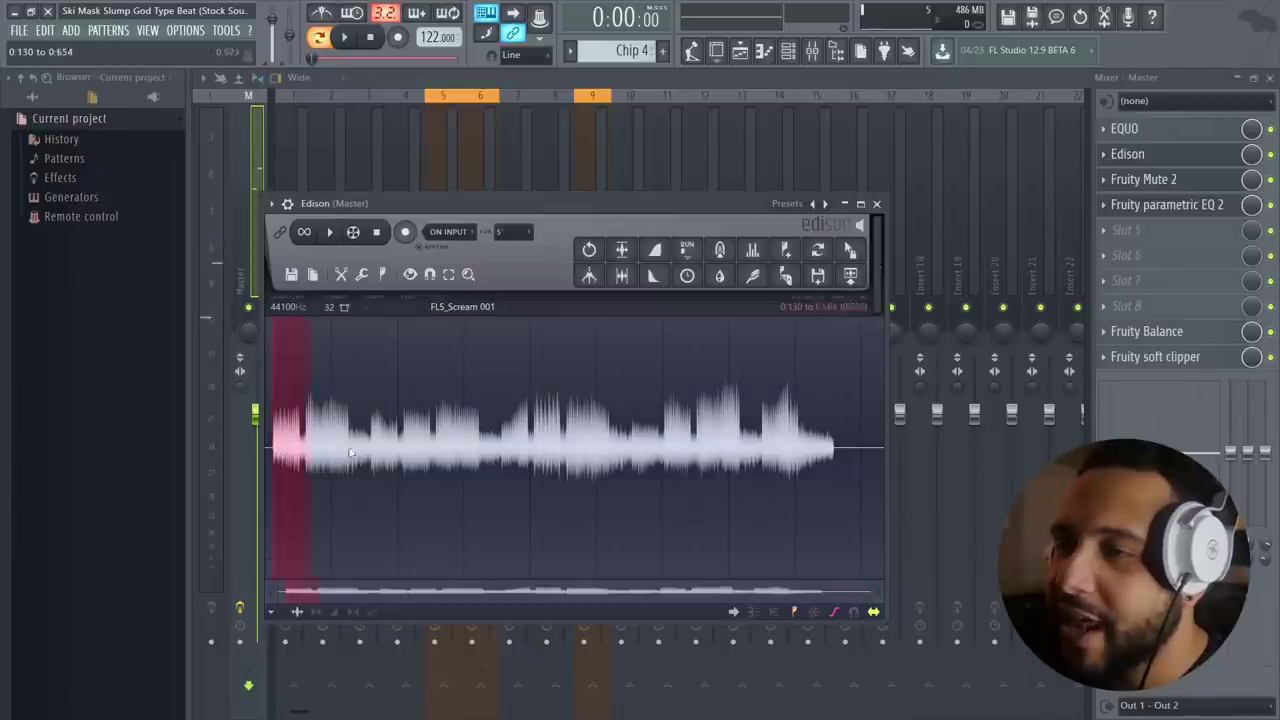
Trim the lead-in off the Edison recording and preview it
right_click(626, 440)
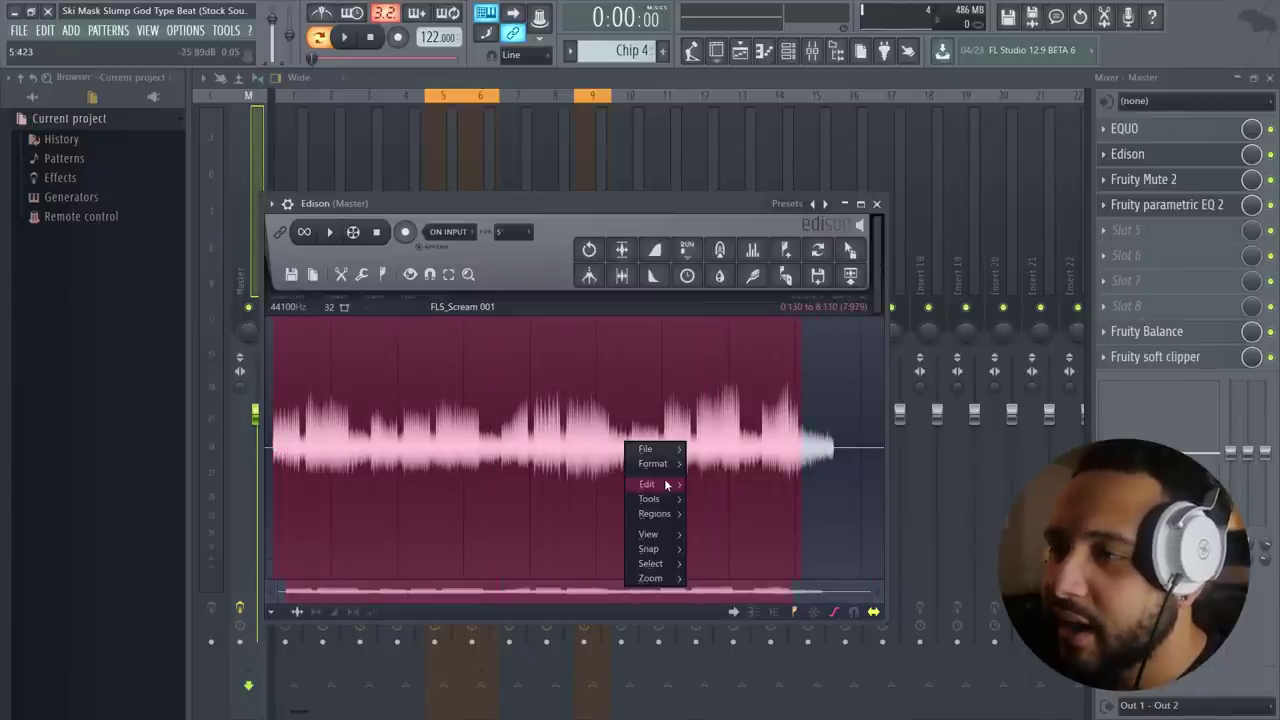
mouse_move(648, 484)
click(755, 650)
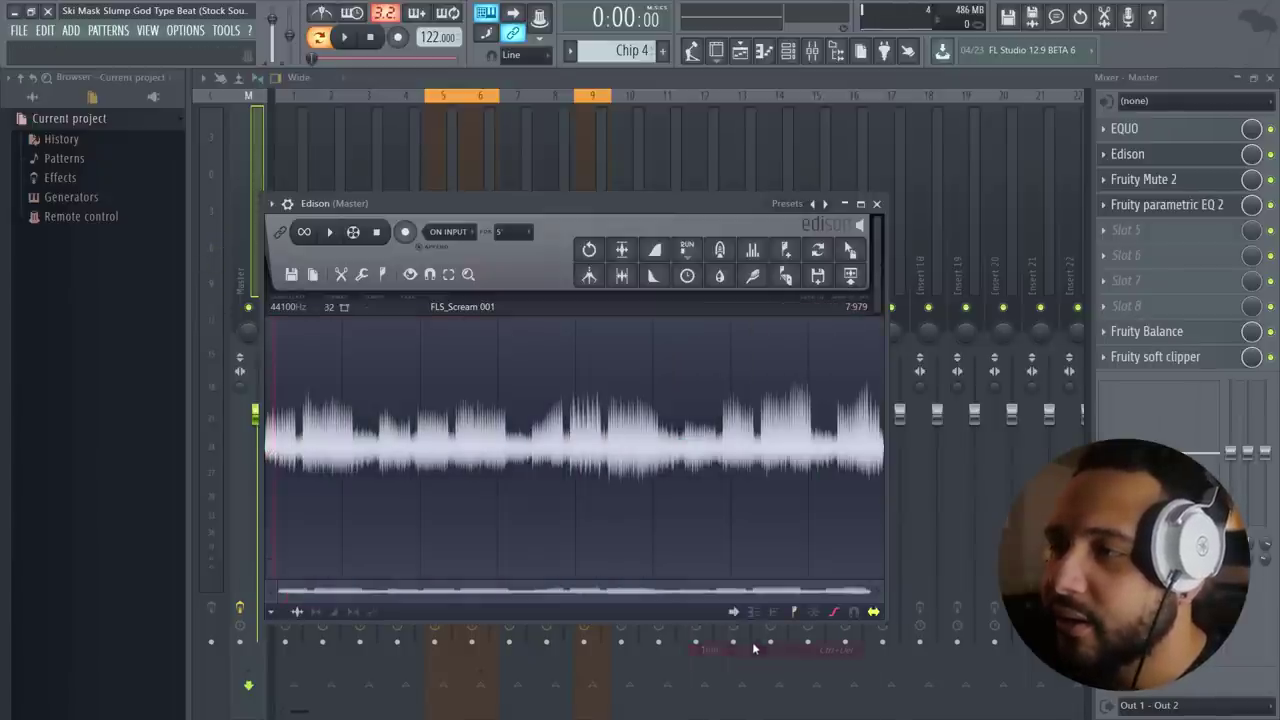
key(space)
key(space)
Select the whole recording, reverse it, and play back the reversed audio
key(ctrl+a)
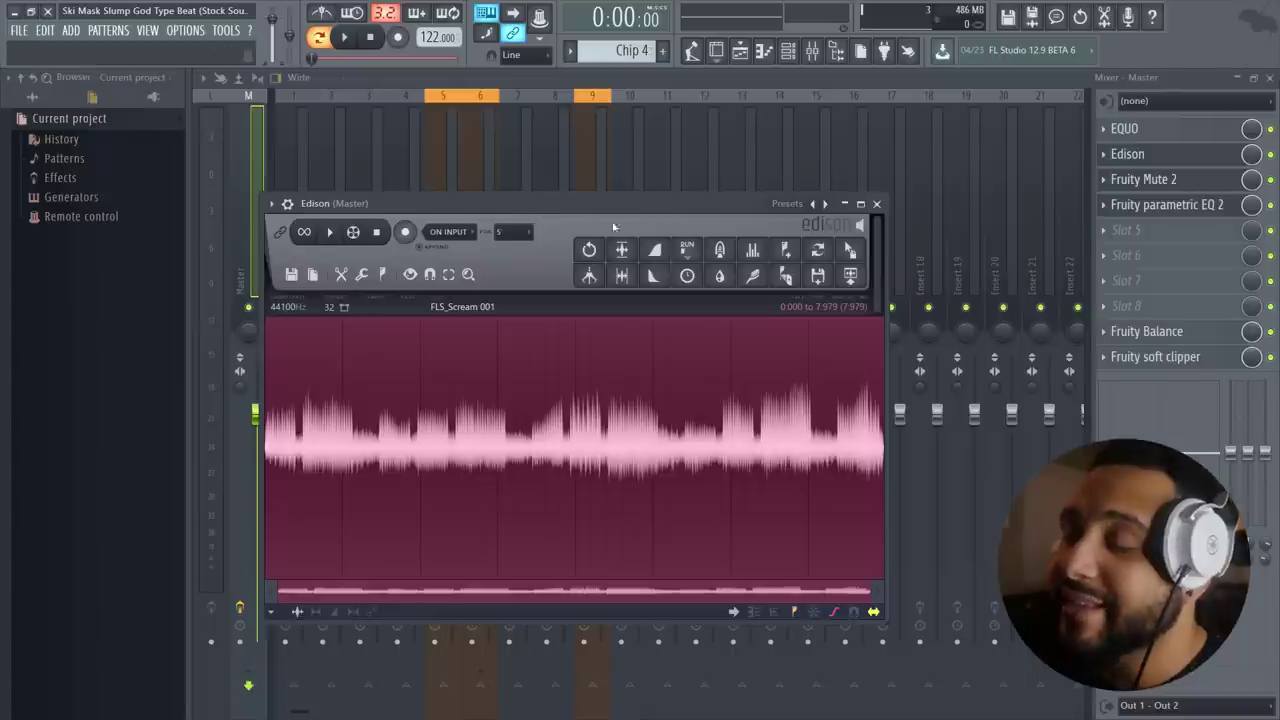
right_click(551, 393)
mouse_move(588, 441)
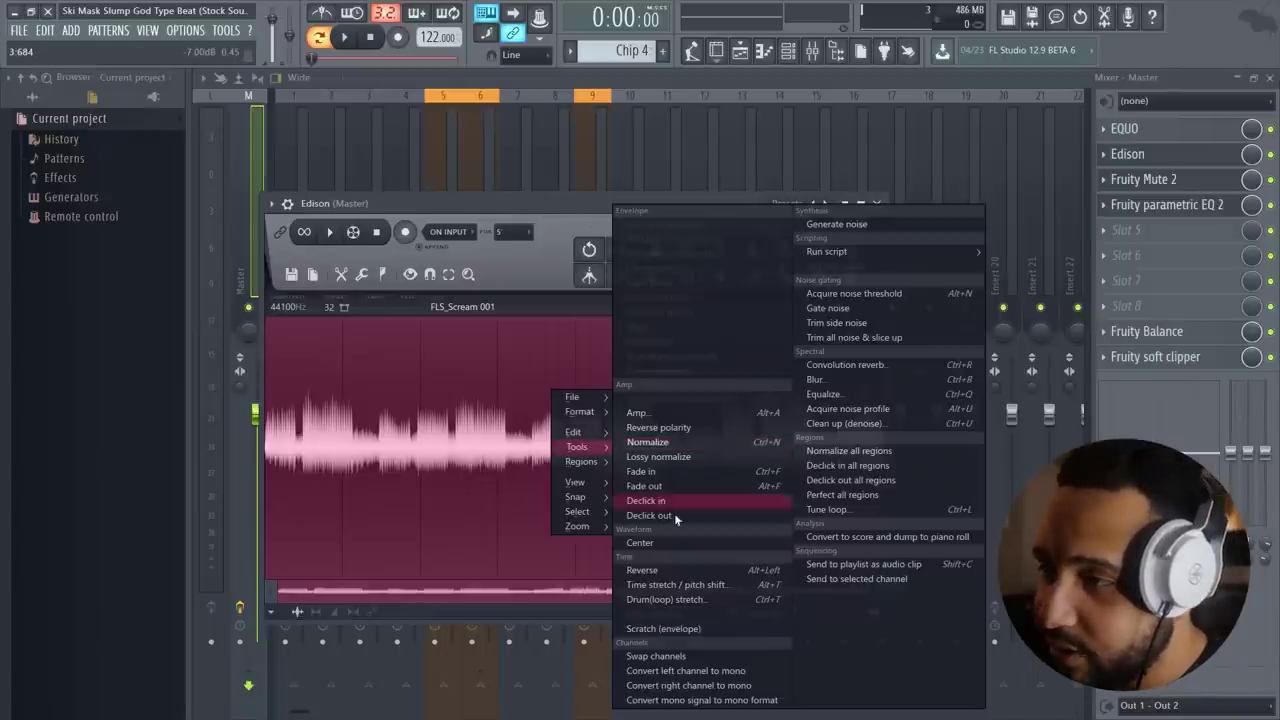
click(680, 567)
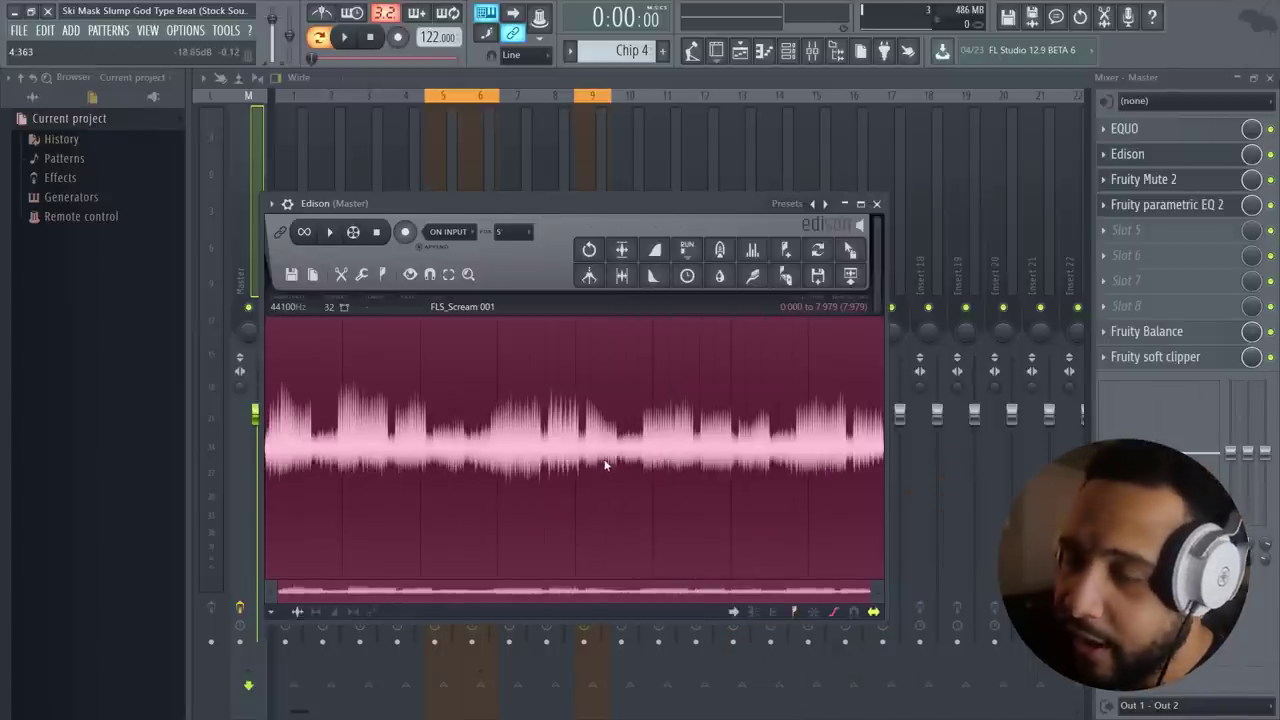
key(space)
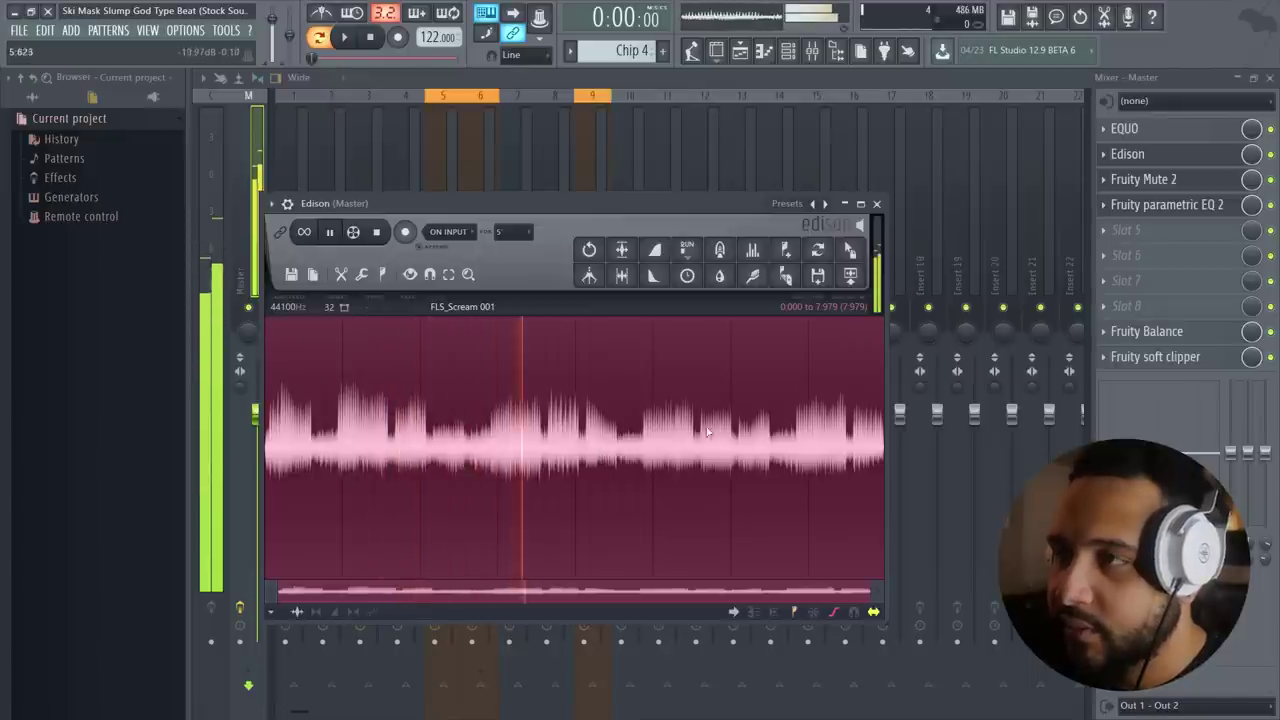
key(space)
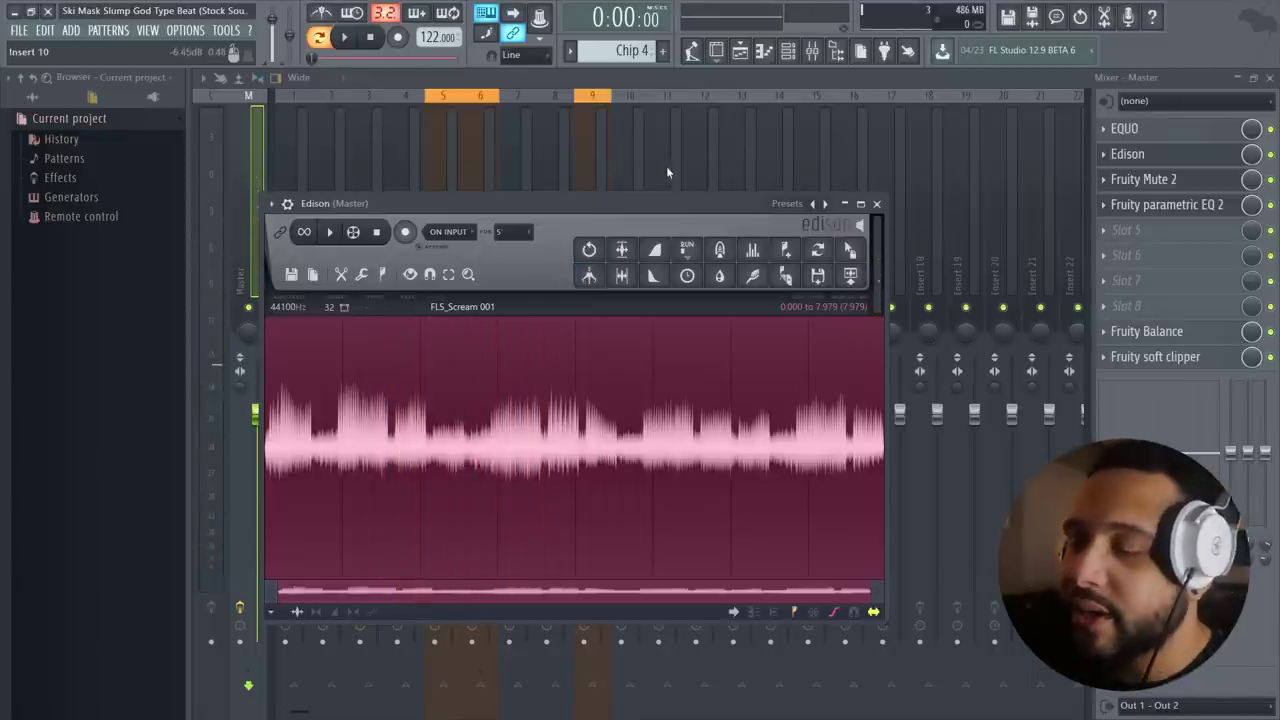
Close the Edison, mixer and piano roll windows
click(878, 204)
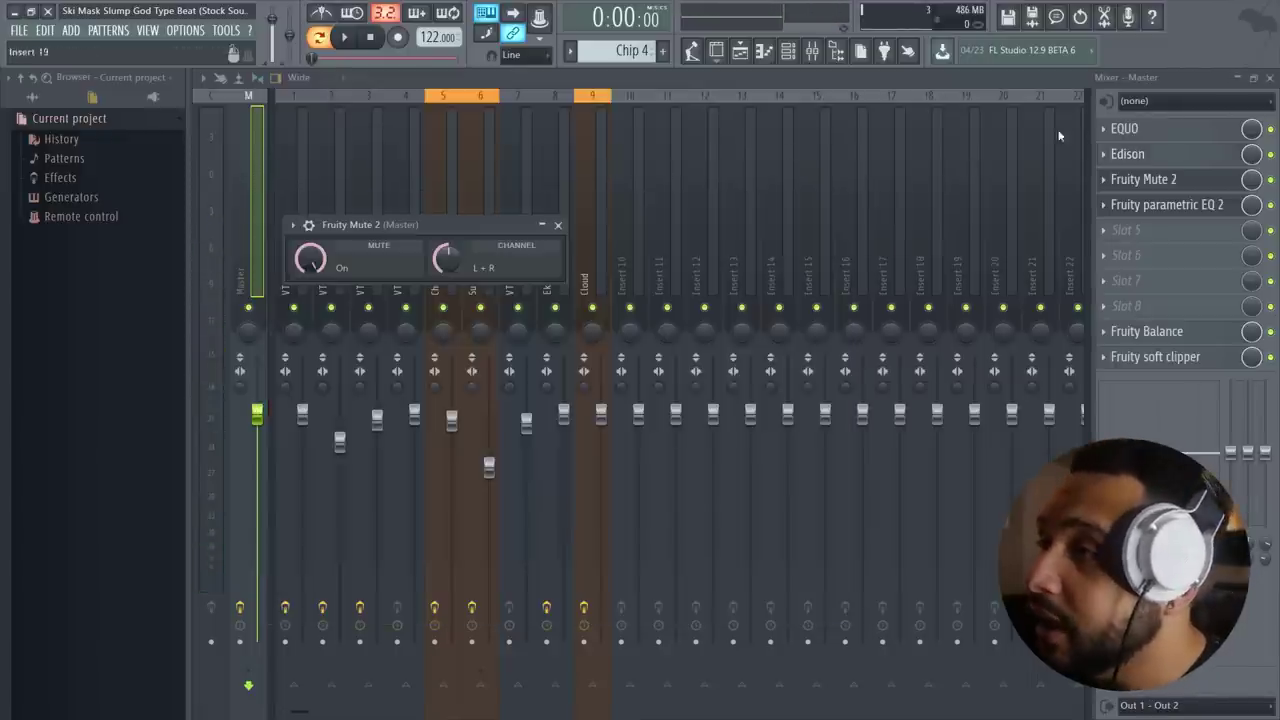
click(1269, 78)
click(758, 338)
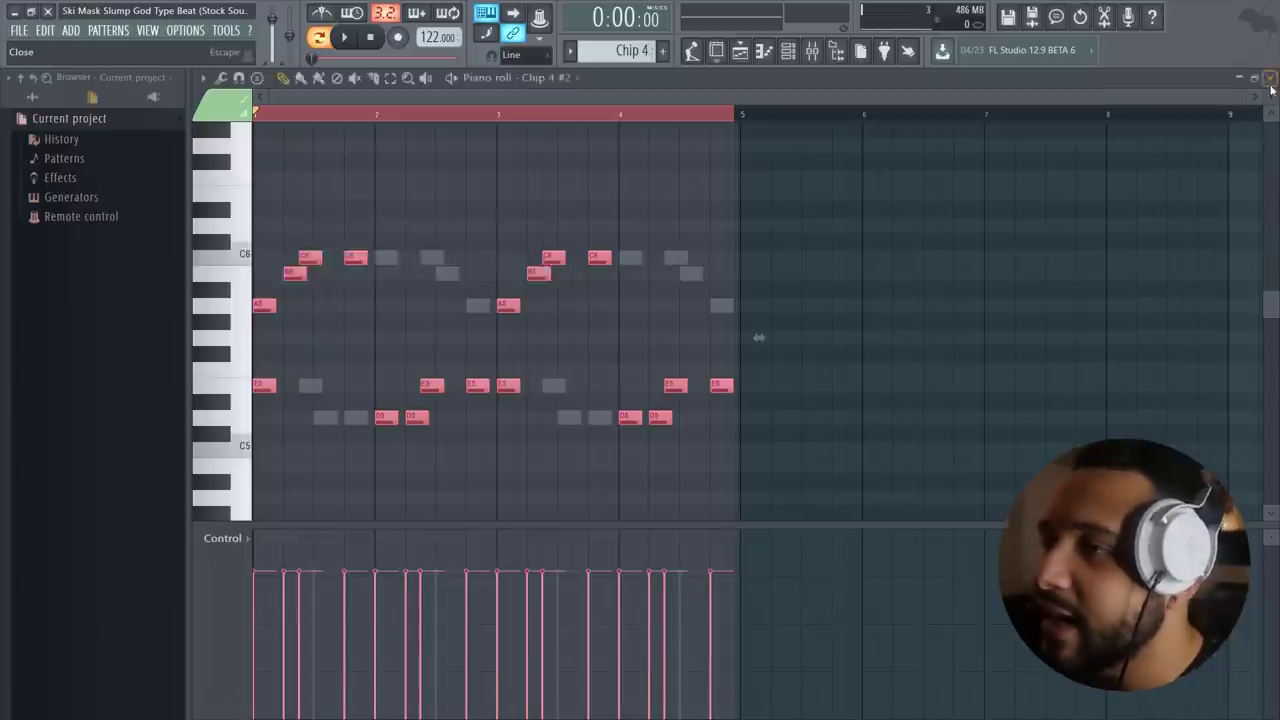
key(F7)
Unmute the Cloud track in the song arrangement, then bring up the Cloud channel's Sytrus synth
click(741, 52)
click(741, 52)
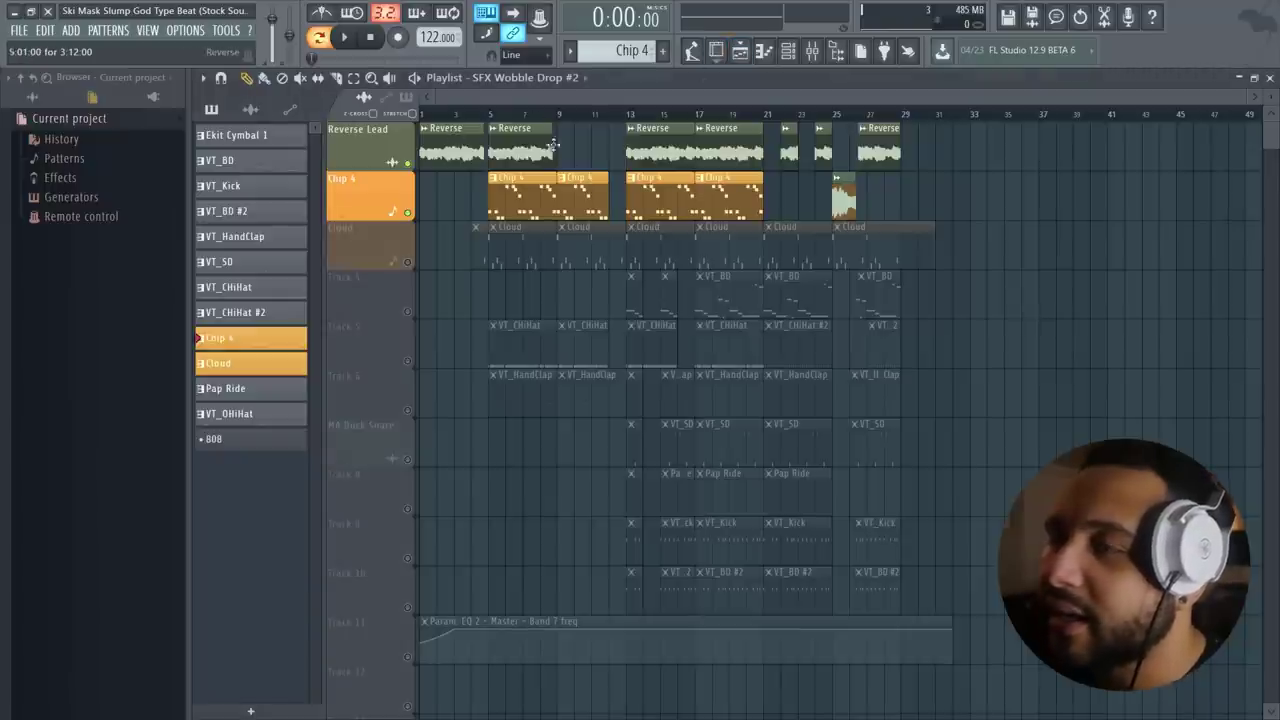
click(407, 262)
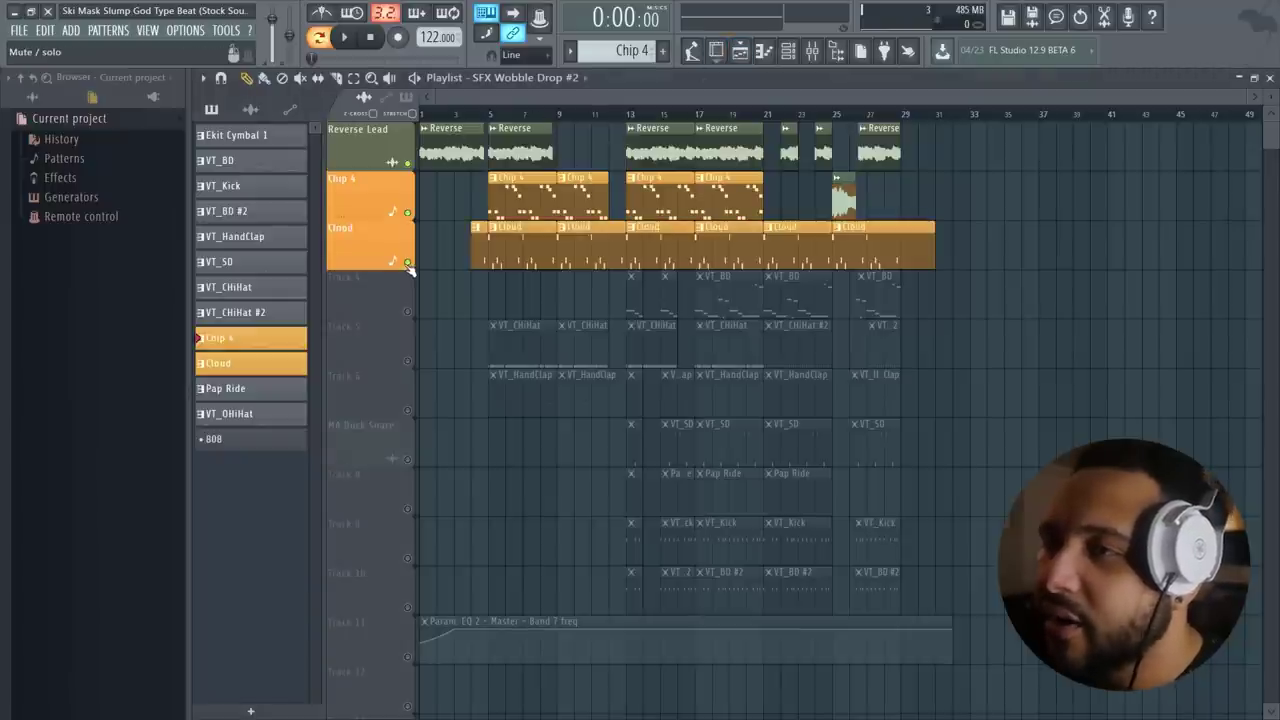
click(743, 55)
click(375, 363)
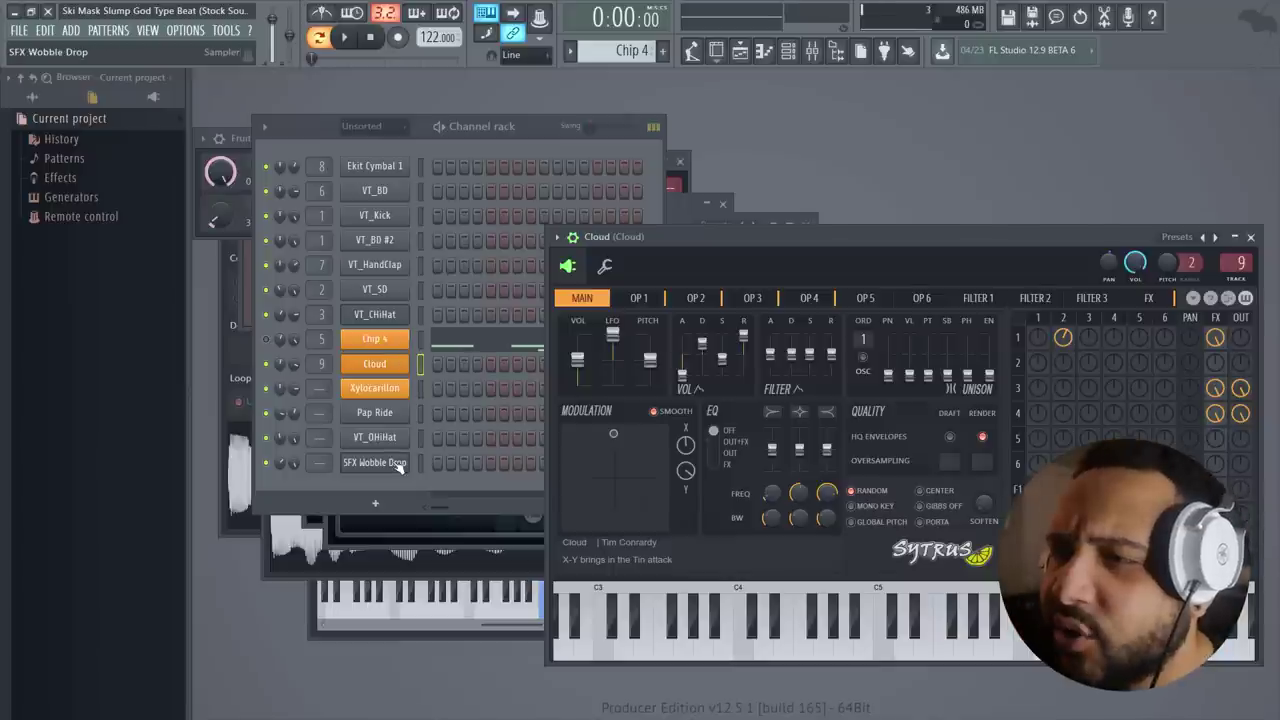
Open the SFX Wobble Drop and VT_CHiHat channels, preview the hi-hat at C5, and check VT_BD
click(398, 463)
drag(270, 152, 970, 150)
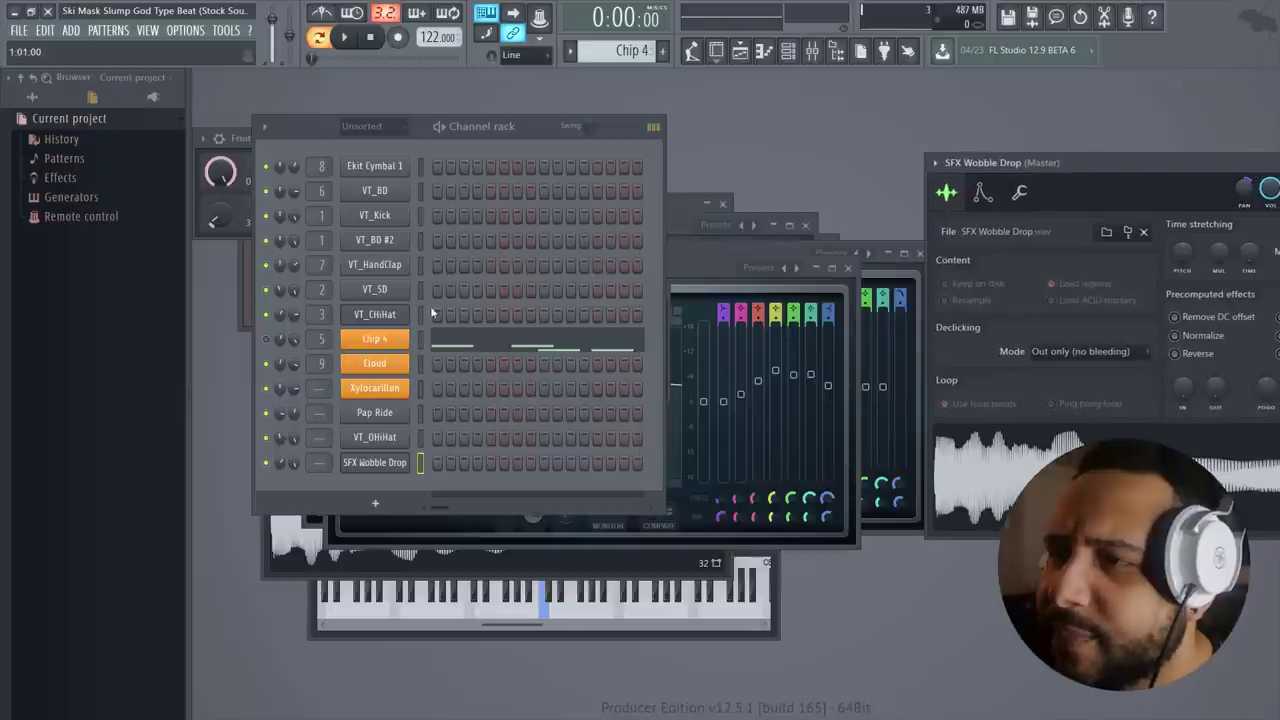
click(390, 321)
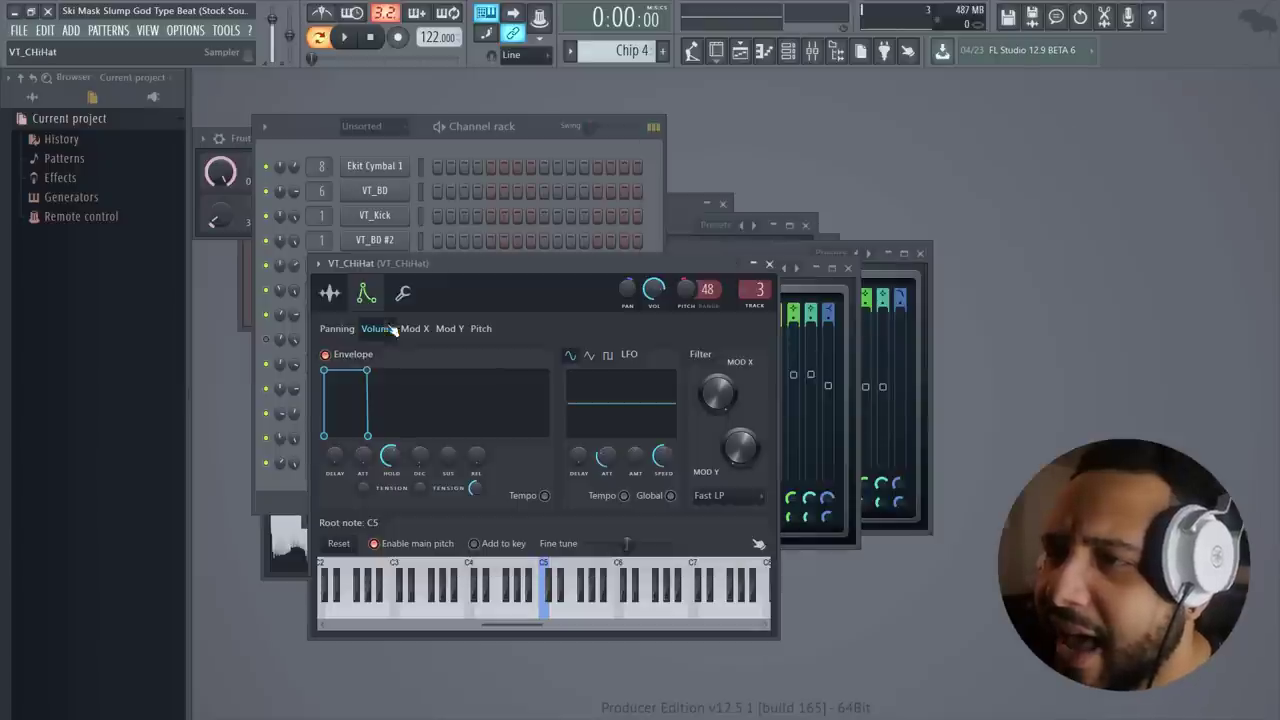
click(549, 612)
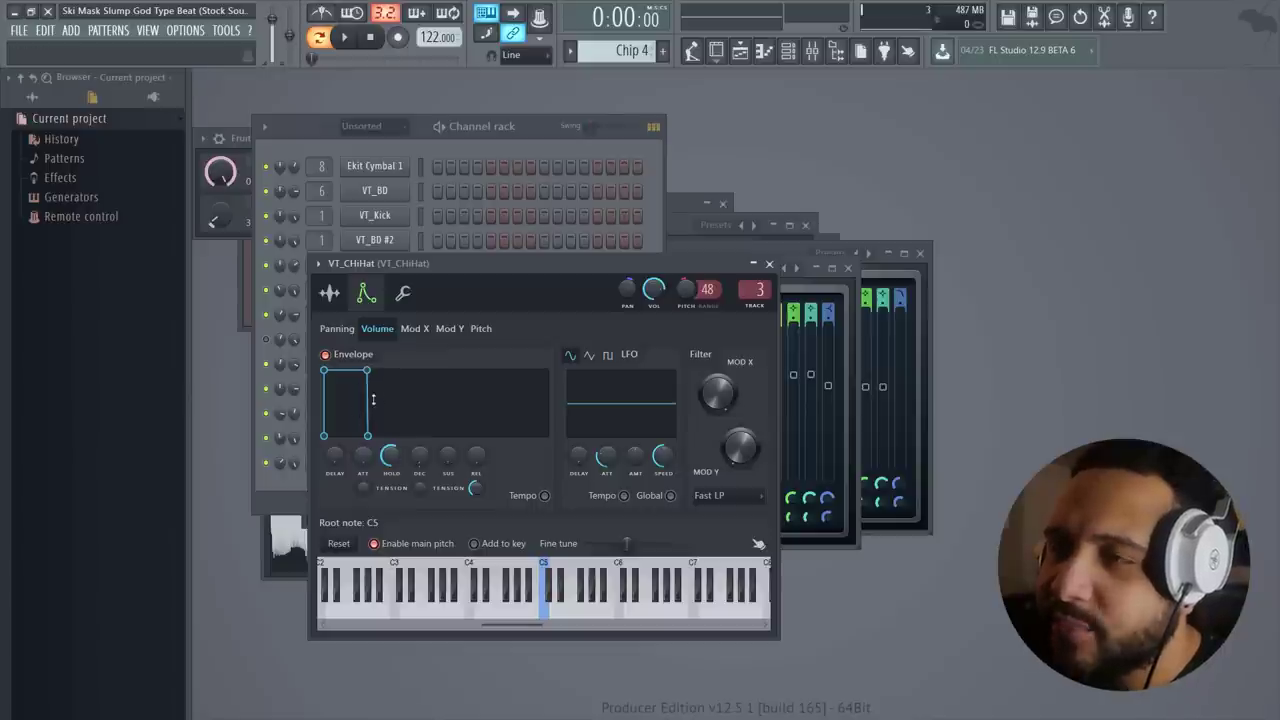
click(516, 146)
click(392, 190)
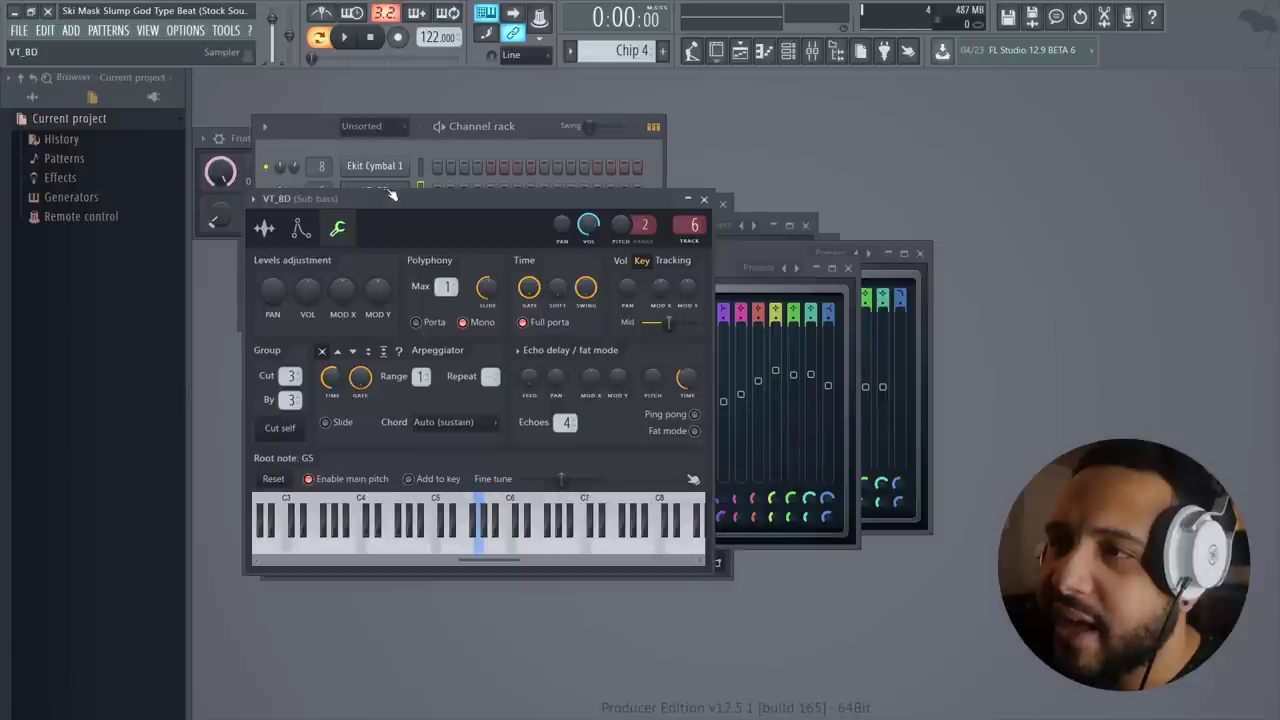
click(392, 190)
Open VT_Kick's sample settings and switch to its volume envelope page
click(393, 215)
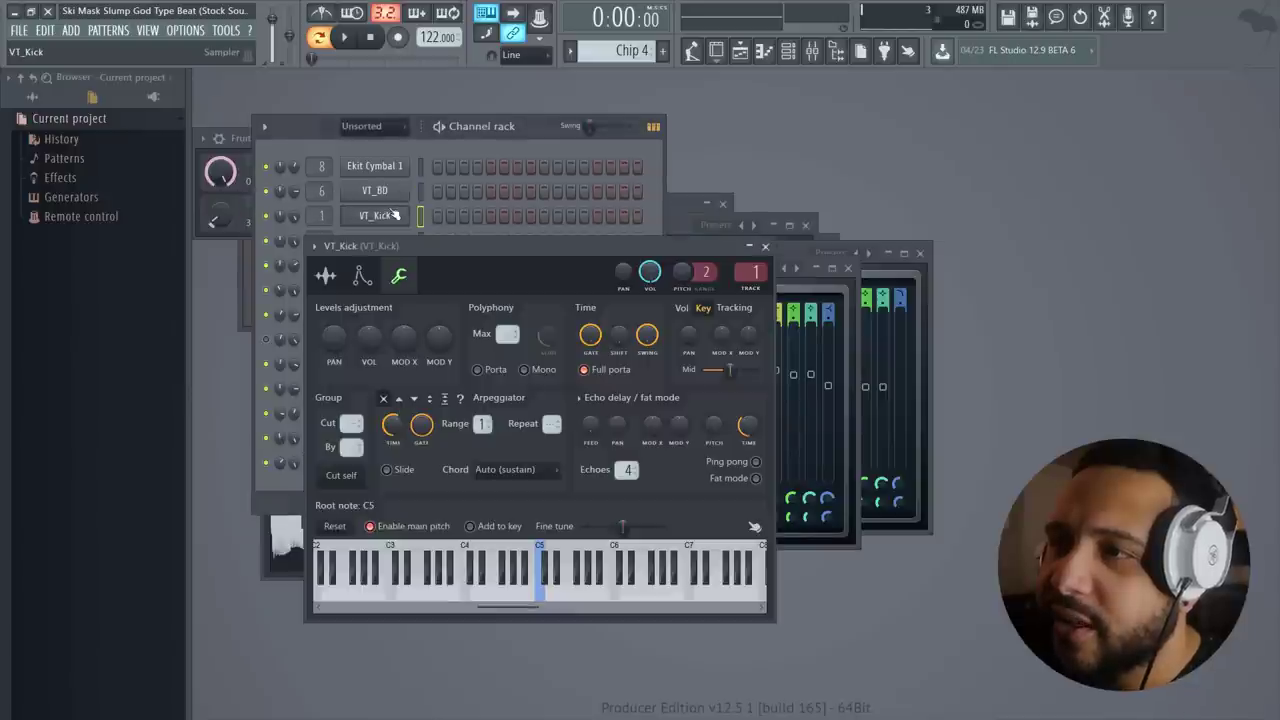
click(330, 277)
click(812, 420)
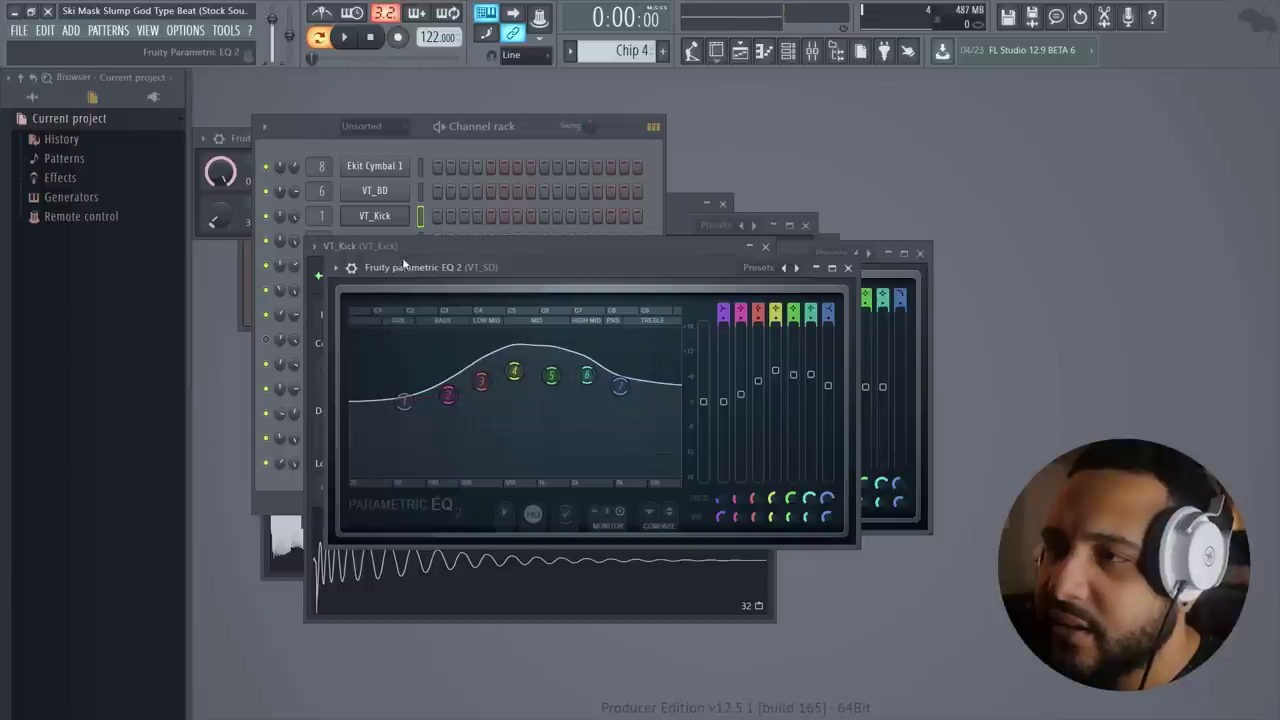
drag(404, 263, 570, 361)
click(364, 277)
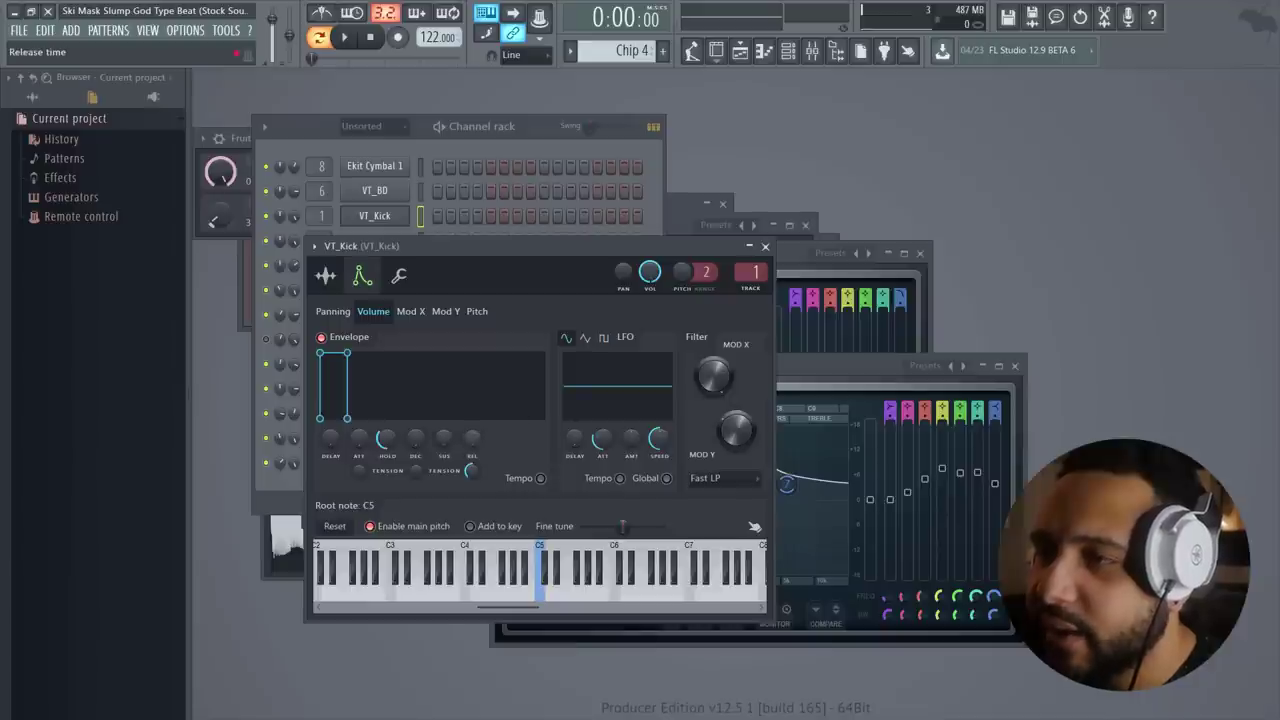
Open and preview the VT_BD #2 and VT_HandClap channel samples
click(459, 126)
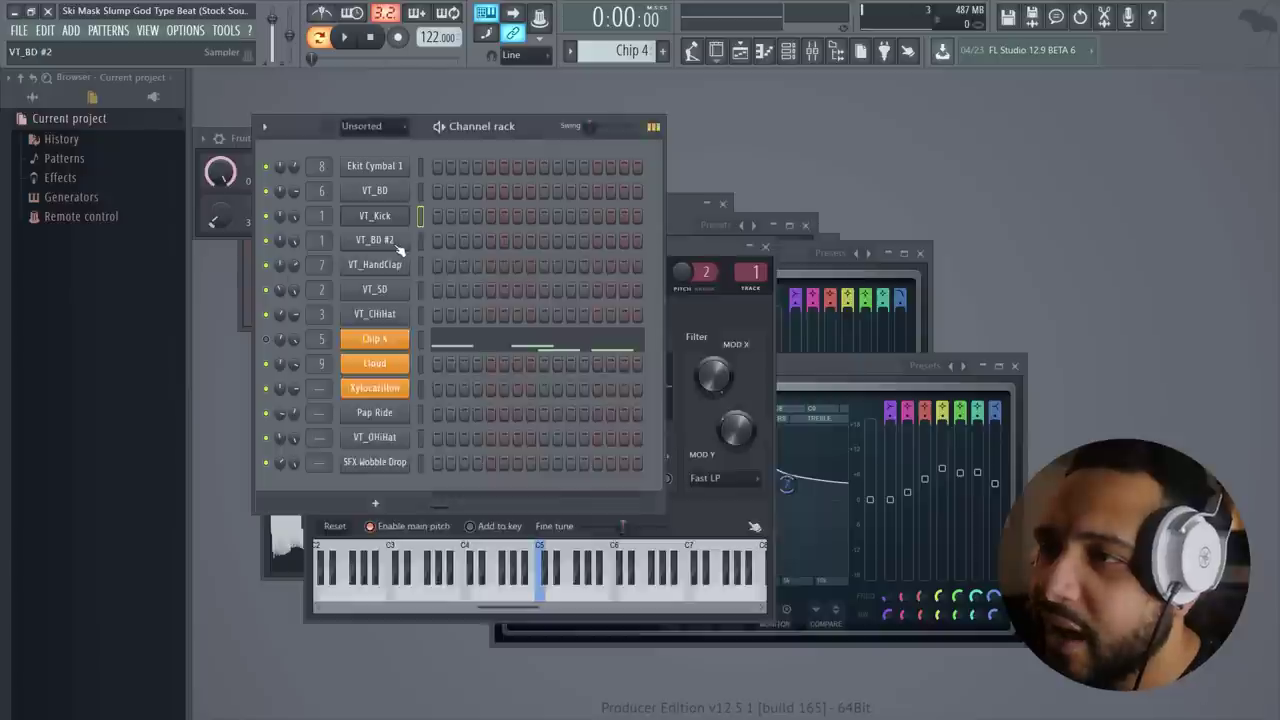
click(375, 240)
click(460, 582)
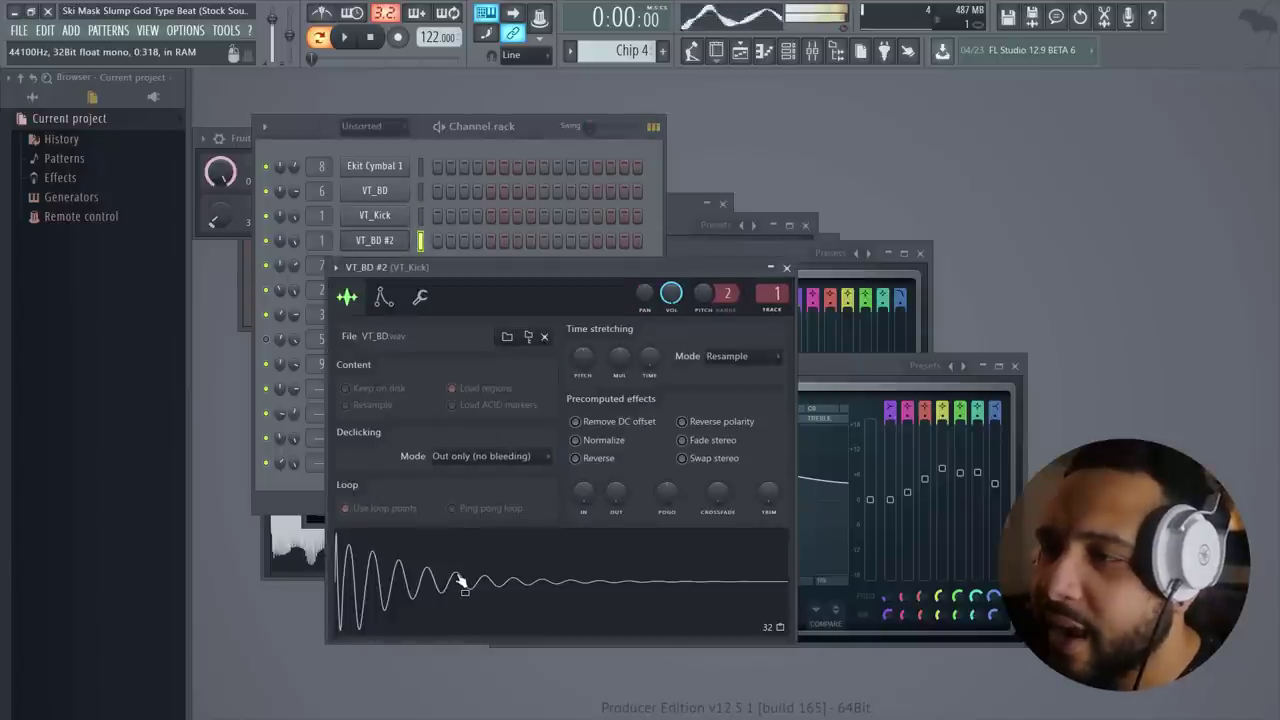
click(540, 129)
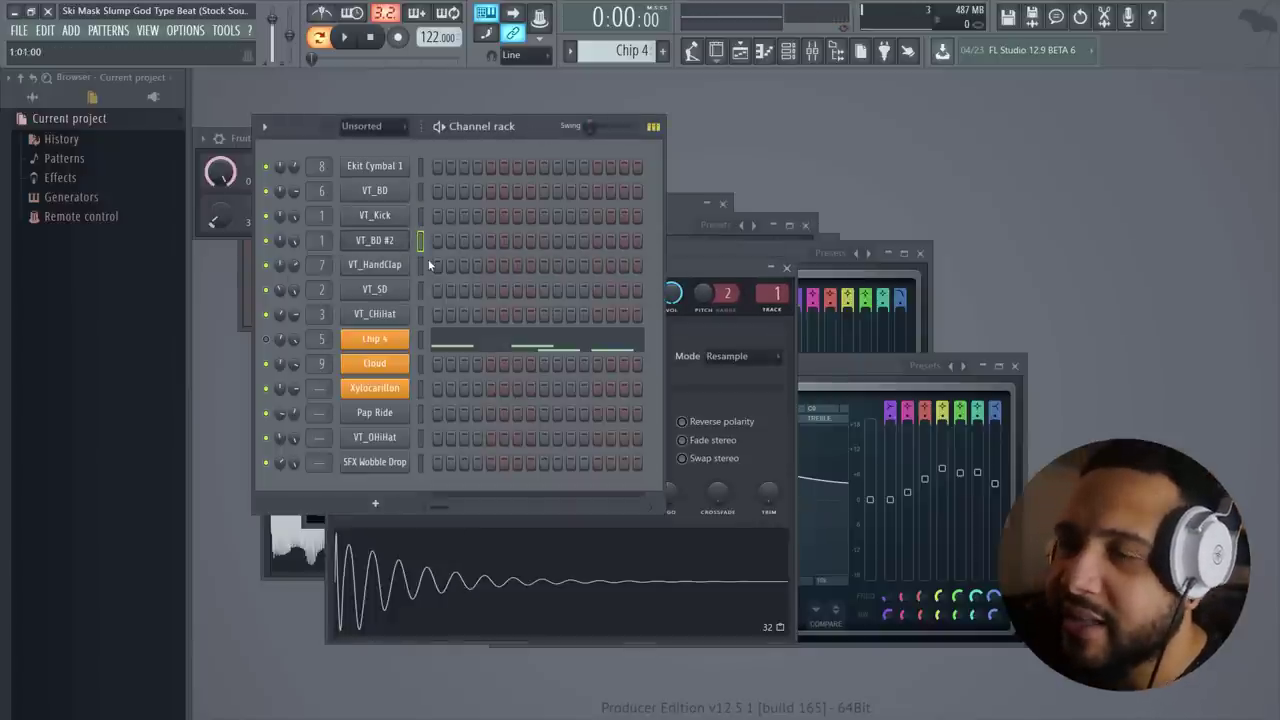
click(371, 457)
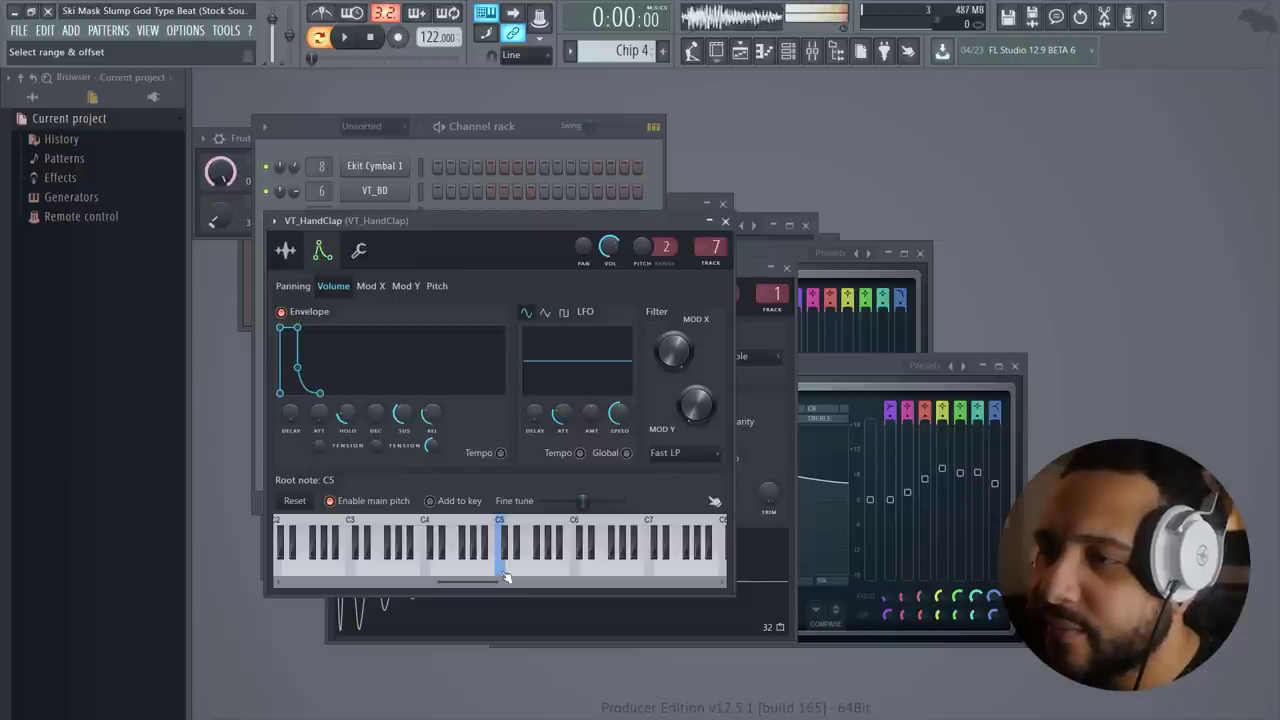
click(503, 570)
click(545, 121)
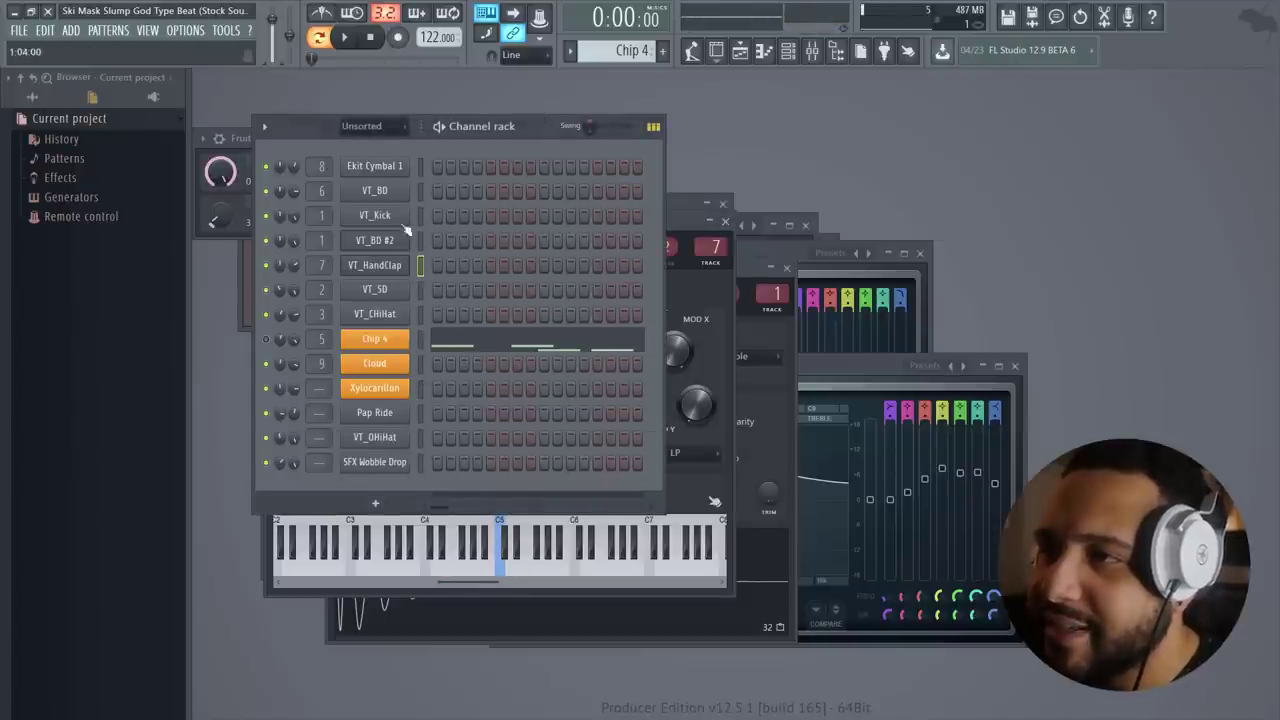
click(380, 266)
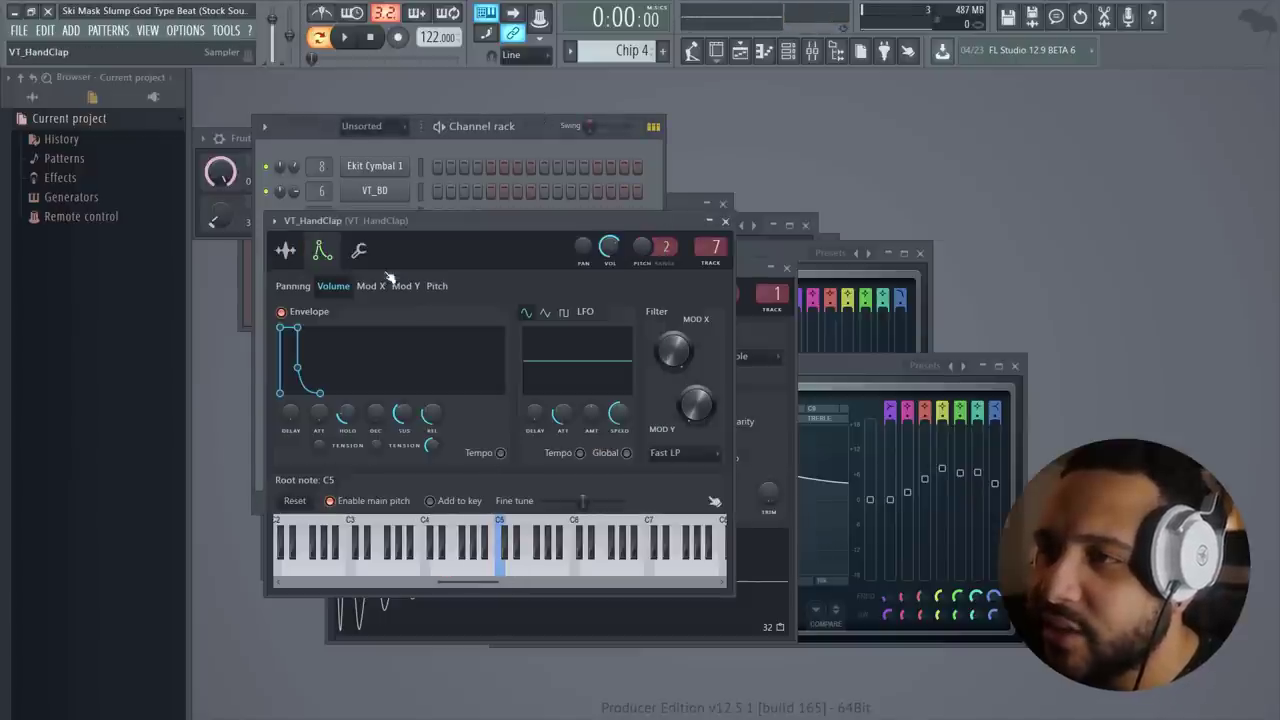
Check the Pap Ride channel, then view the VT_OHiHat volume envelope
click(528, 130)
click(371, 406)
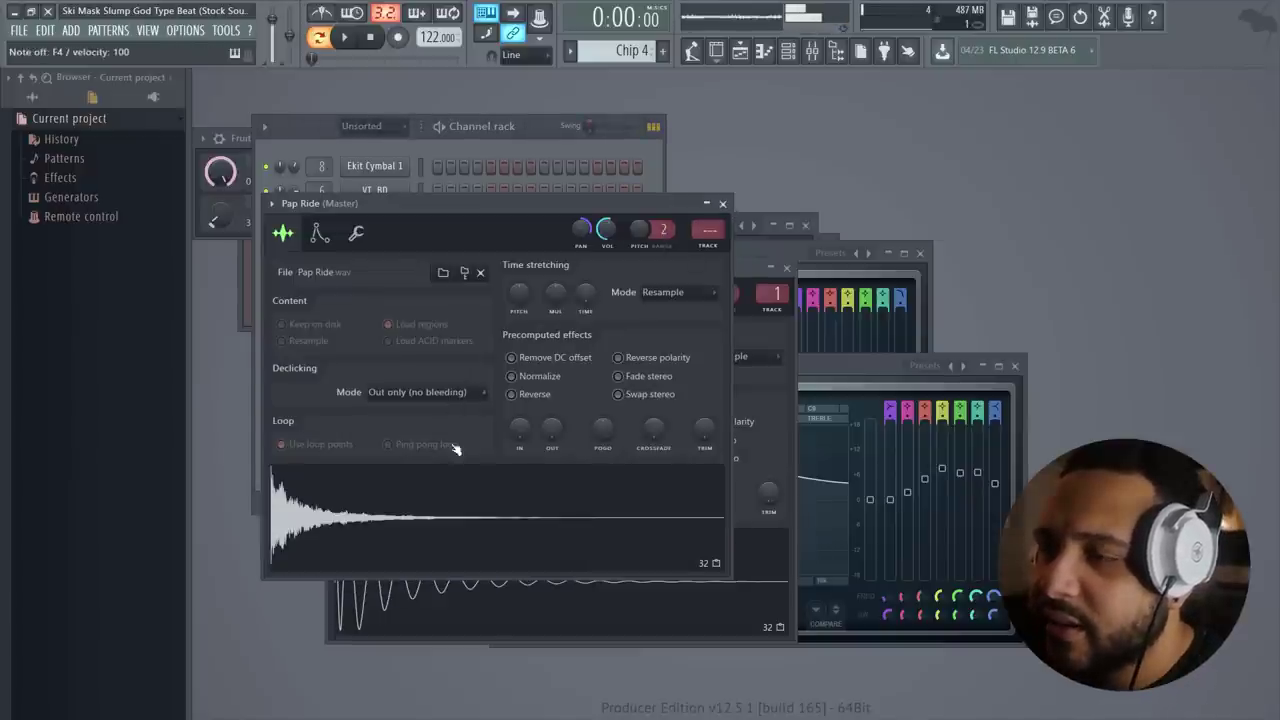
click(723, 204)
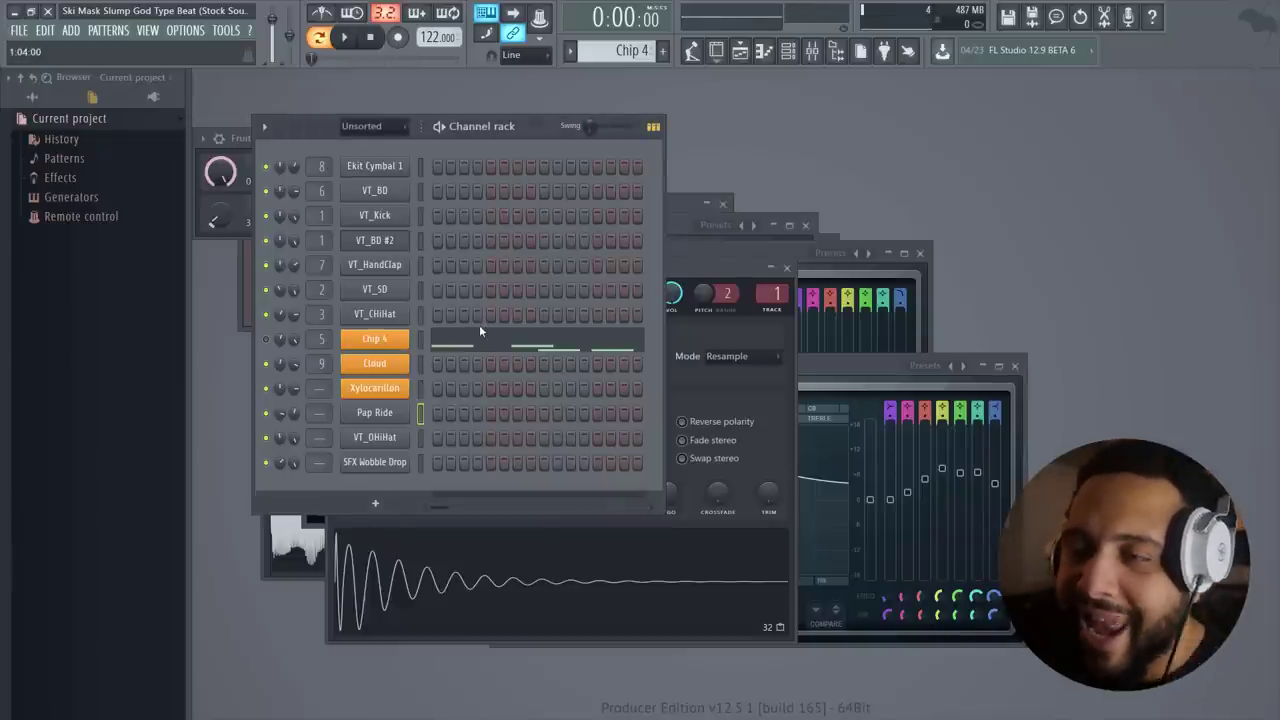
click(419, 438)
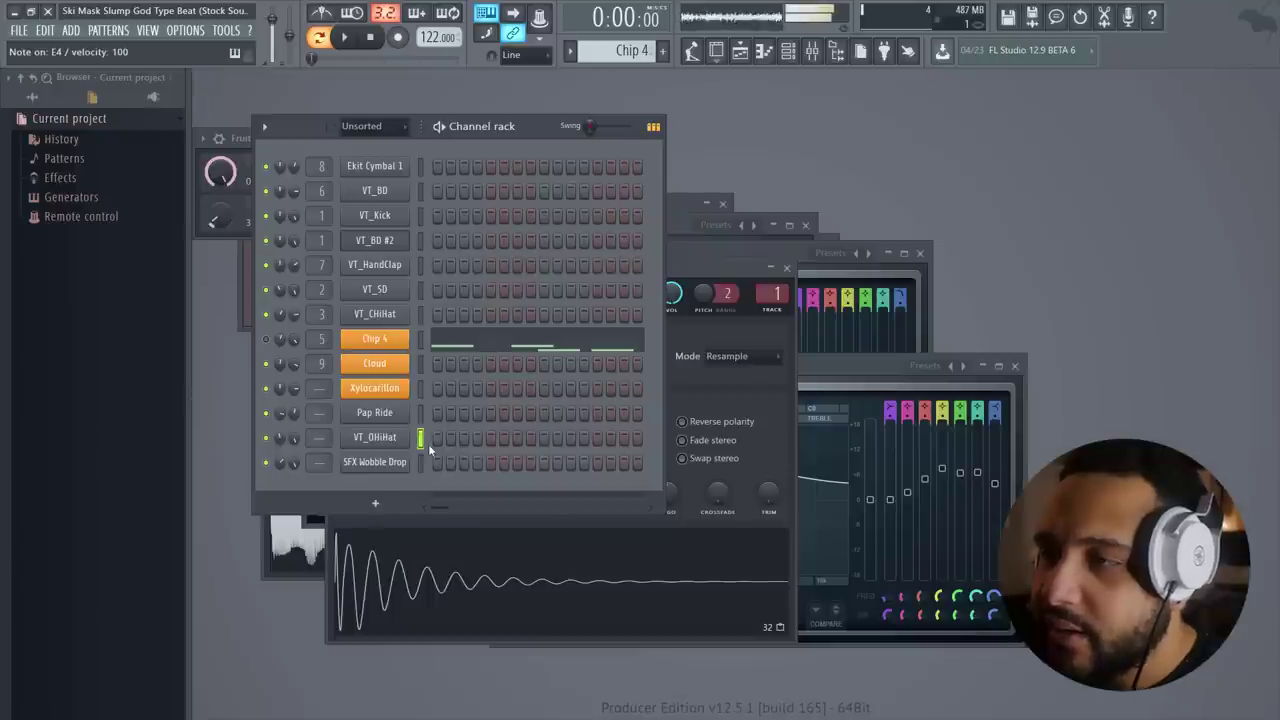
click(395, 438)
click(404, 318)
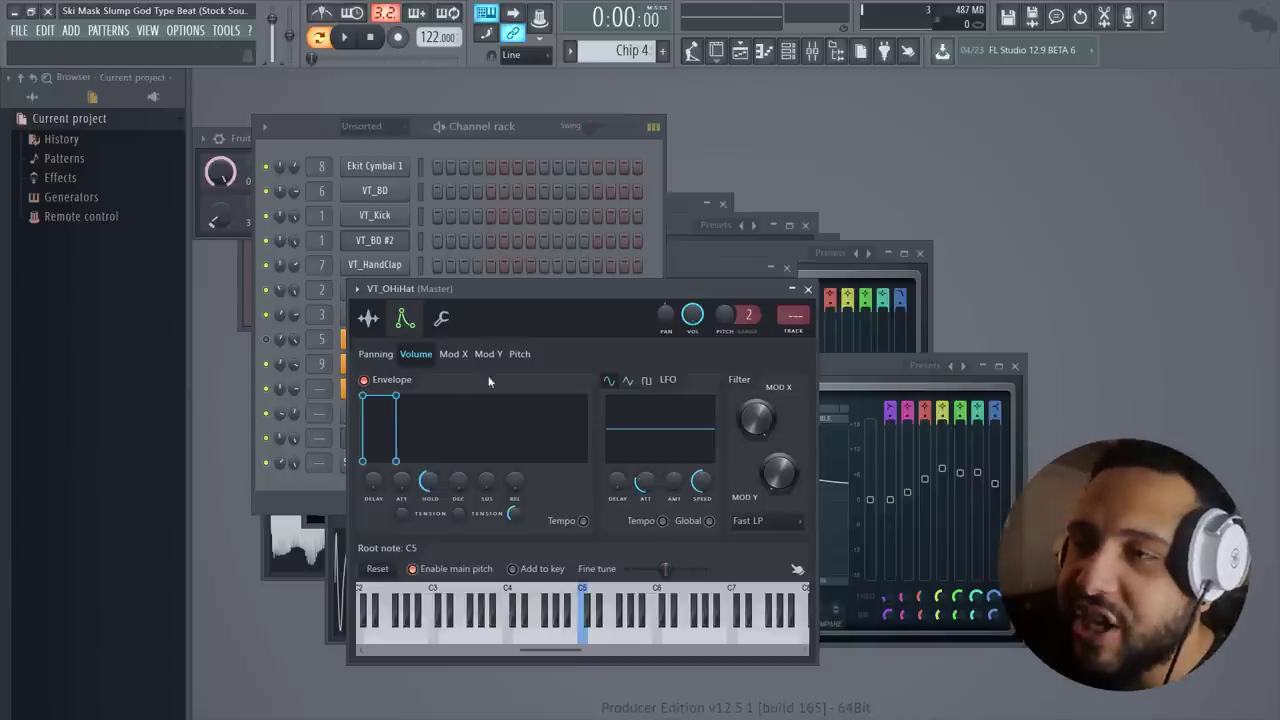
Bring the SFX Wobble Drop sample settings into full view
click(544, 132)
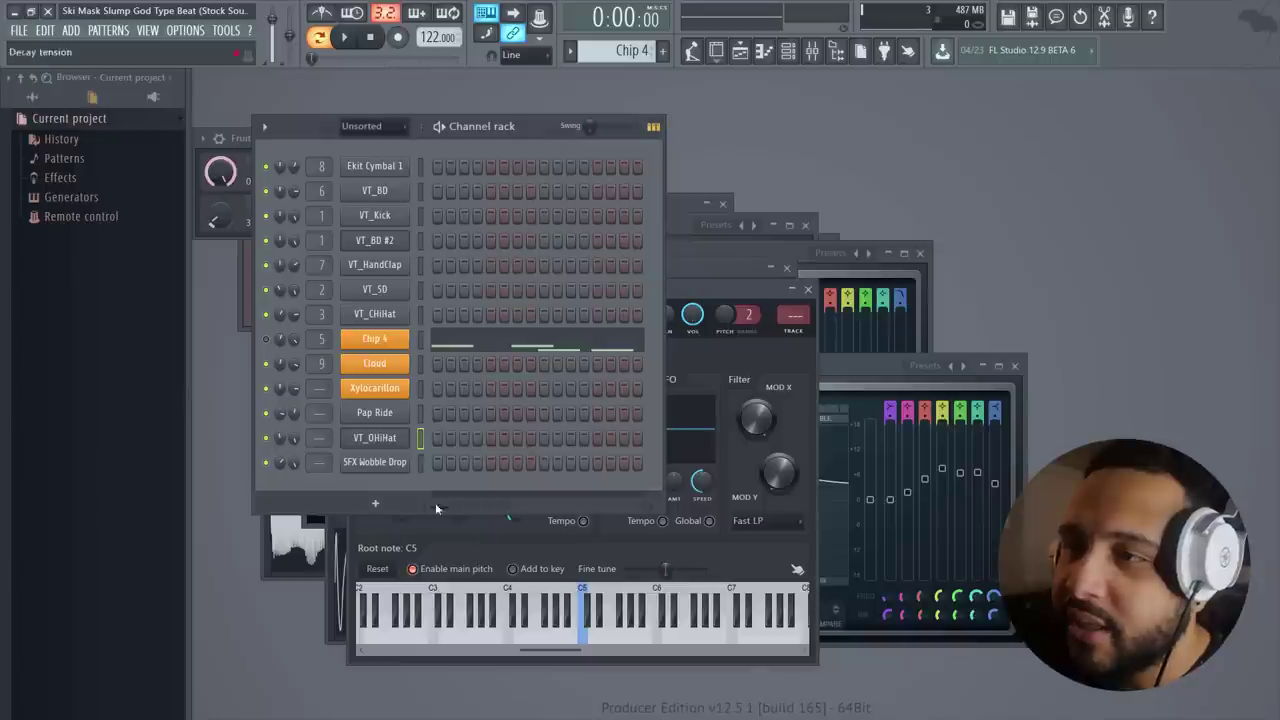
click(388, 466)
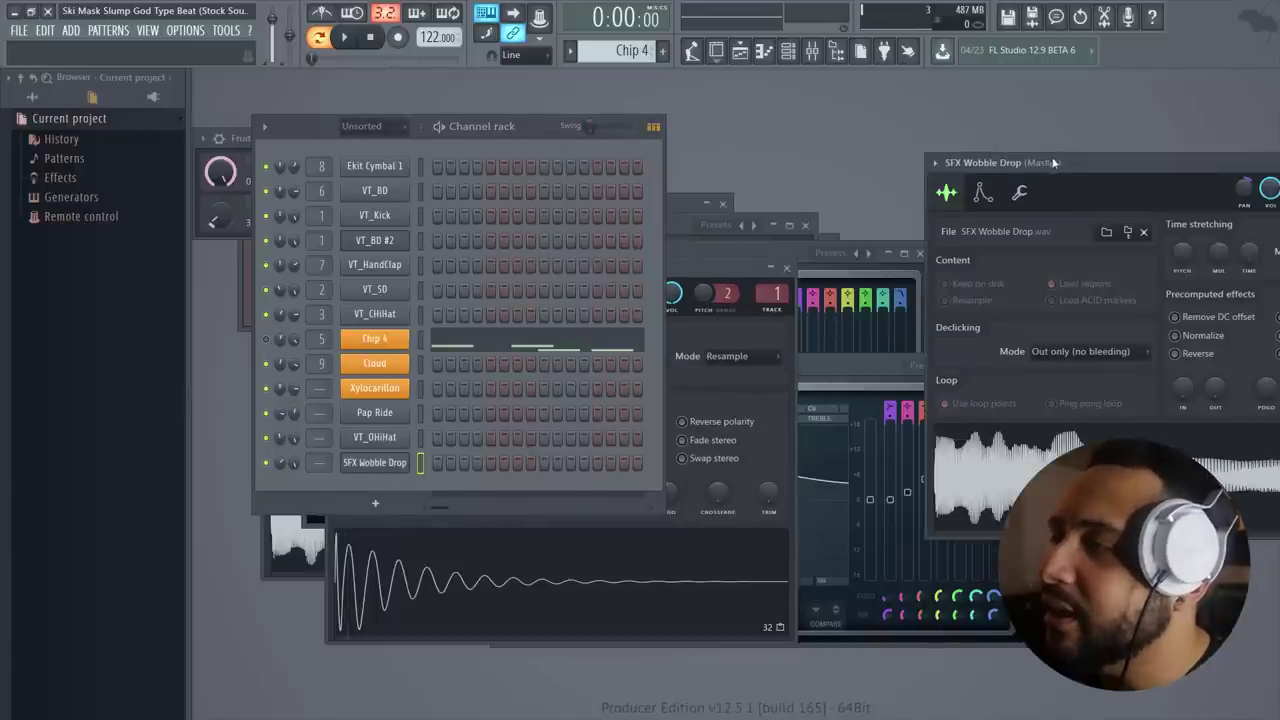
drag(1053, 162, 757, 135)
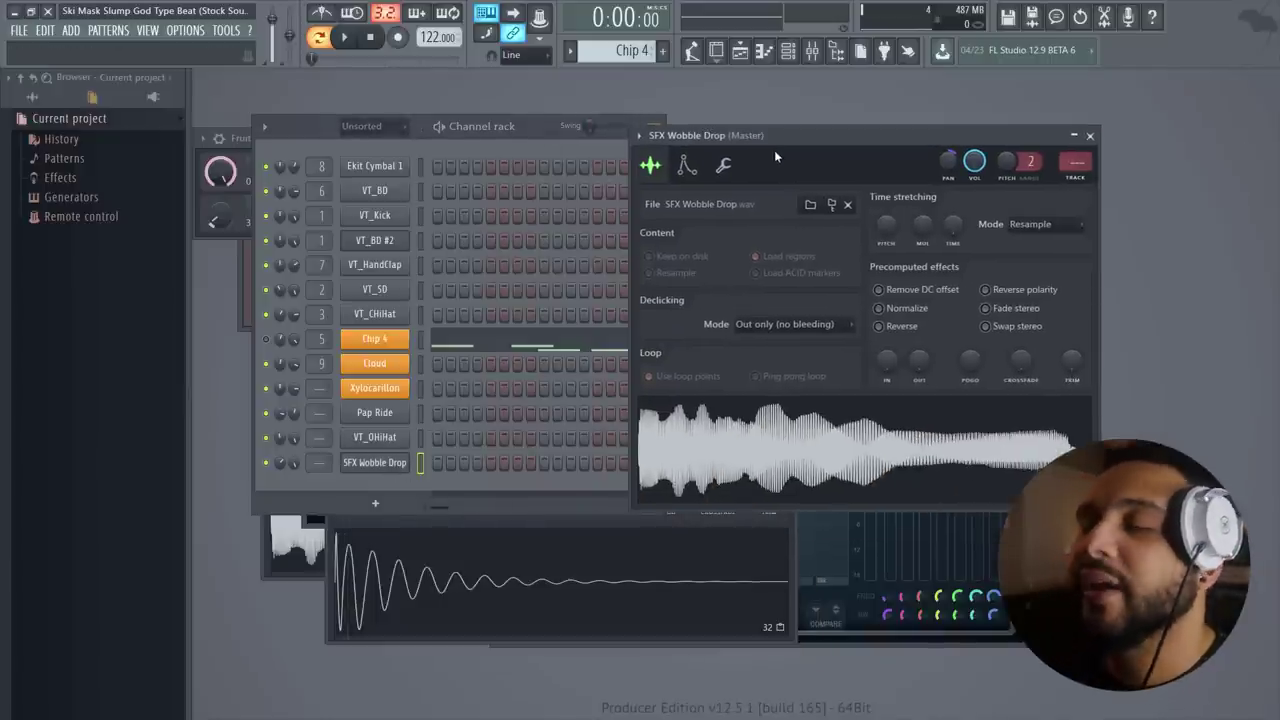
Play the SFX Wobble Drop sample from its waveform to hear it
click(745, 428)
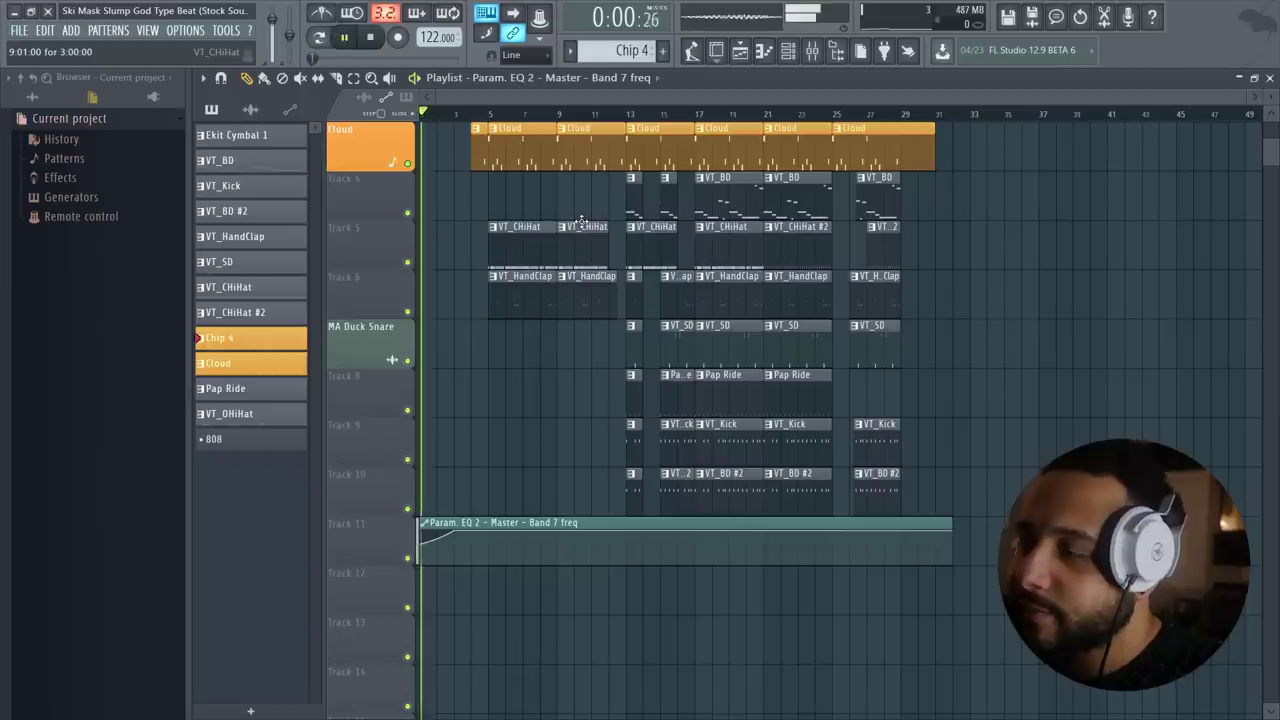